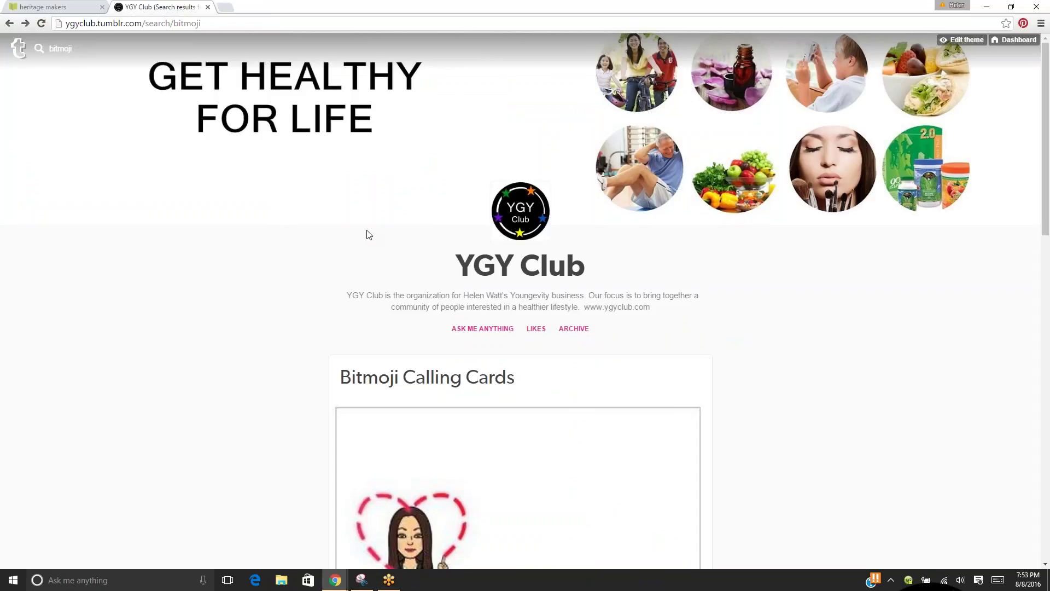
- Review the Bitmoji Calling Cards blog post and its linked Bitmoji Keyboard app page, and return to the post
scroll(247, 305, "down", 4)
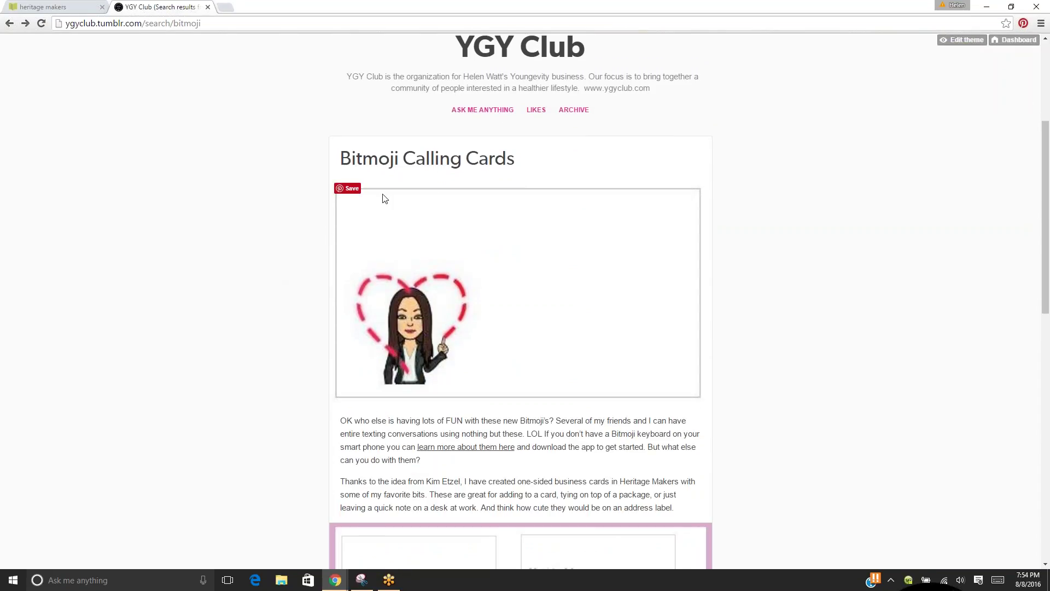
scroll(268, 353, "down", 3)
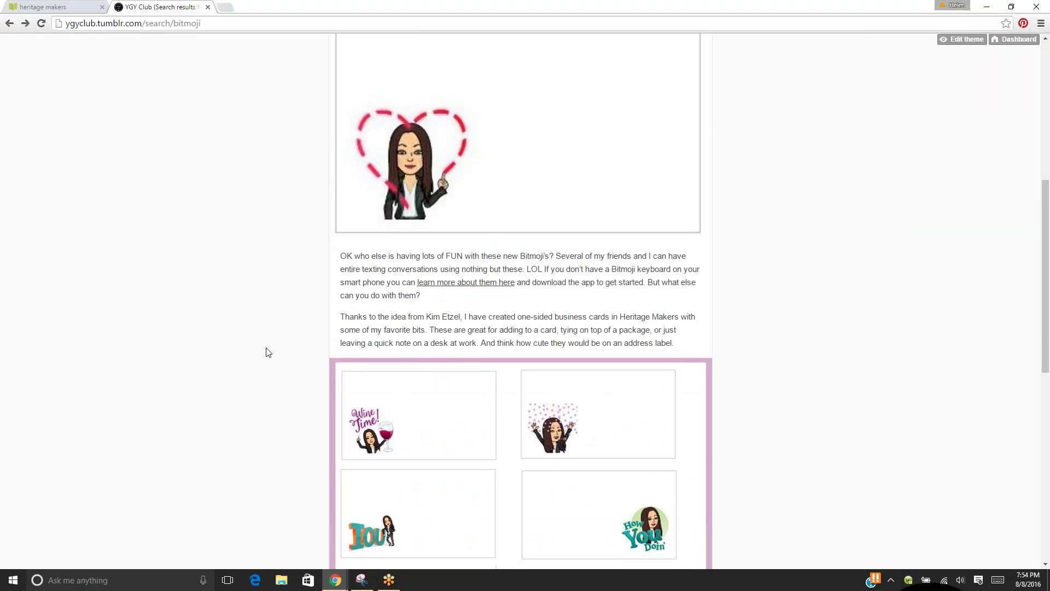
left_click(484, 290)
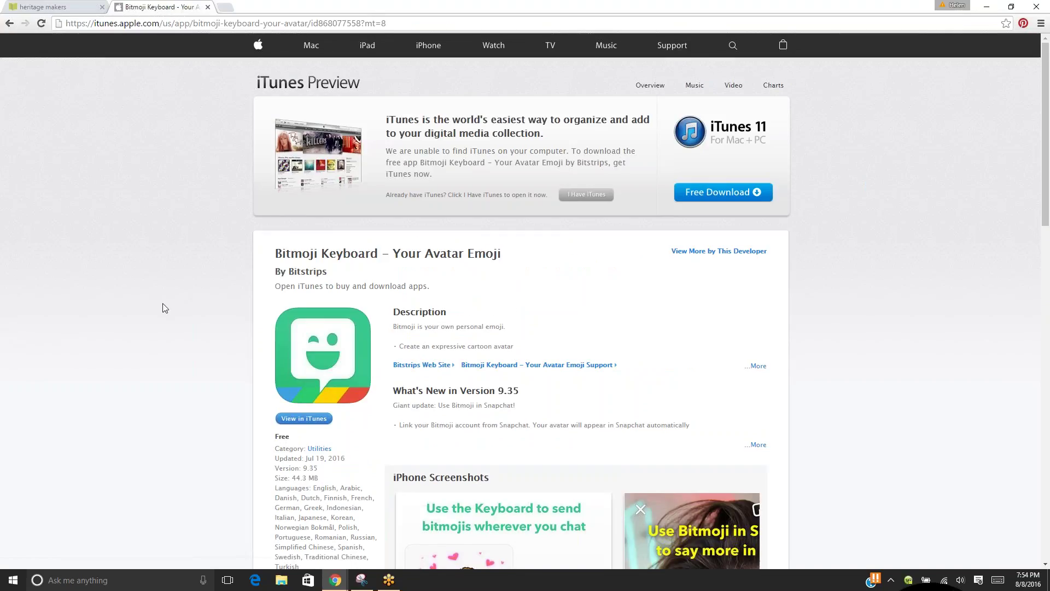
scroll(165, 308, "down", 7)
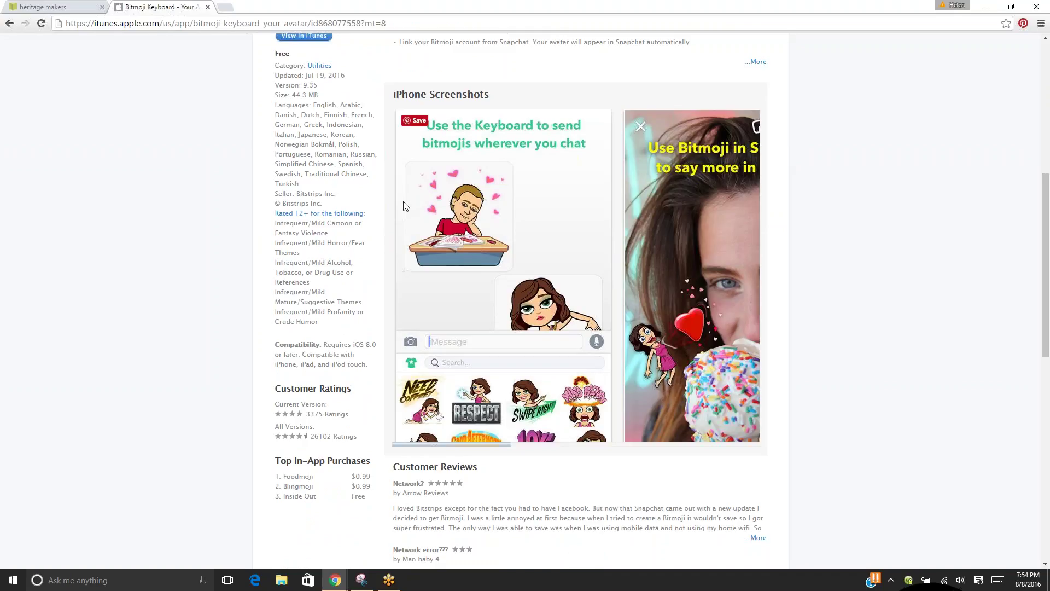
left_click(9, 23)
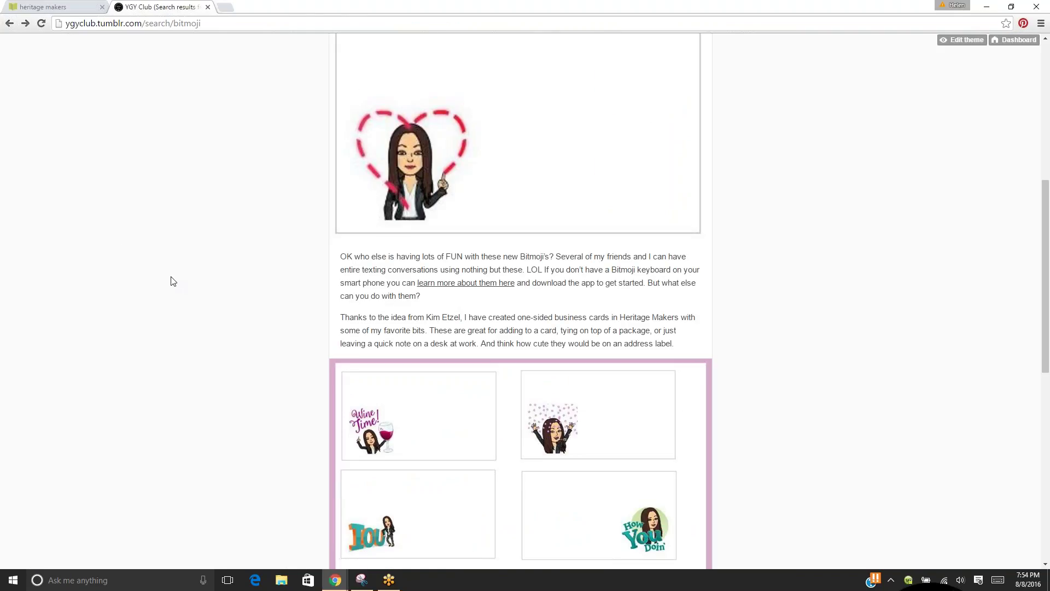
scroll(171, 281, "up", 10)
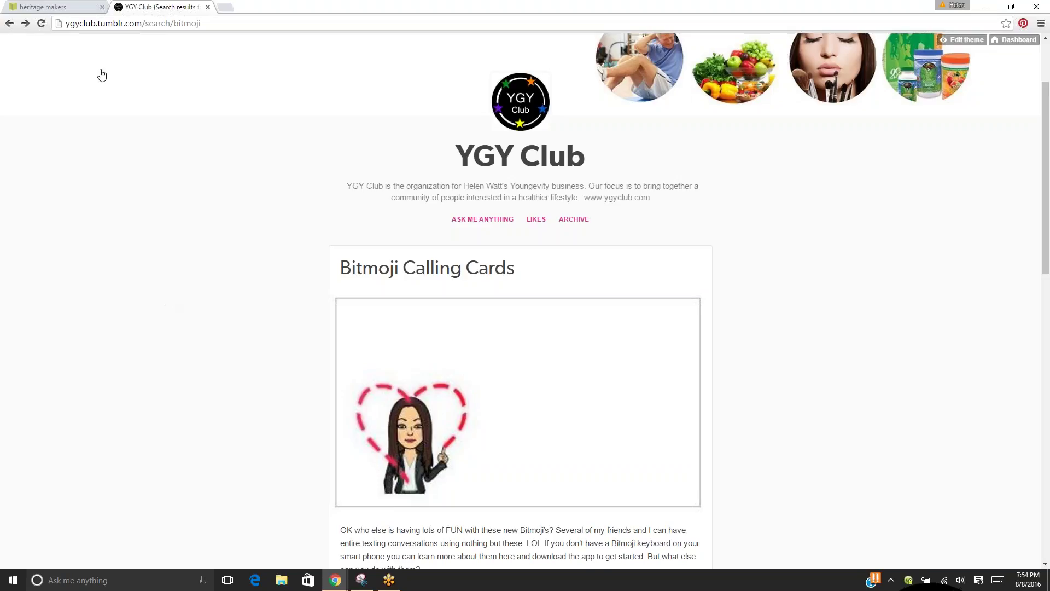
- Switch to the Heritage Makers site and open the photo library in the studio
left_click(54, 6)
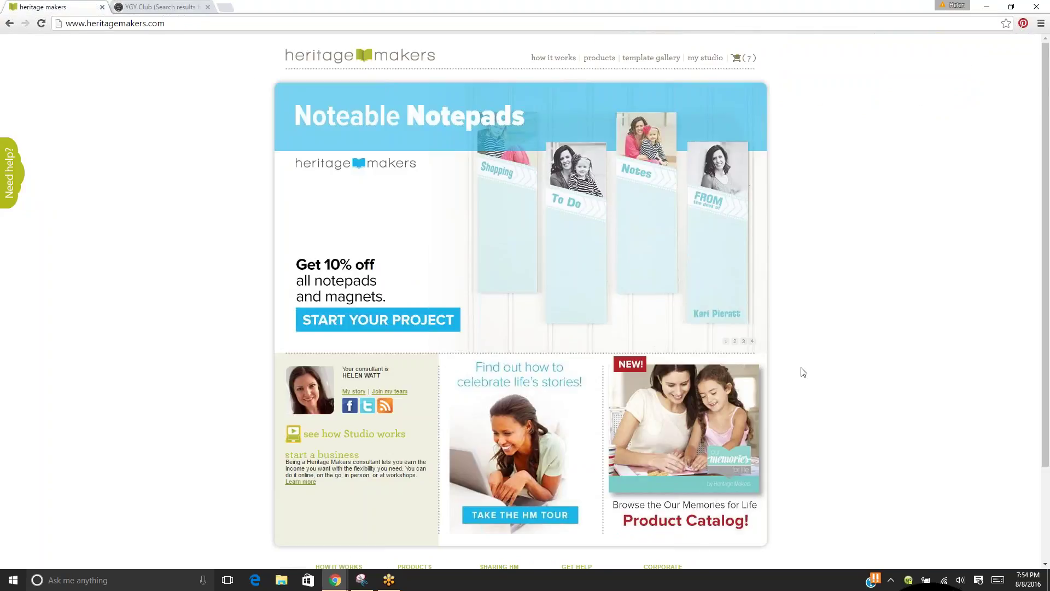
left_click(702, 60)
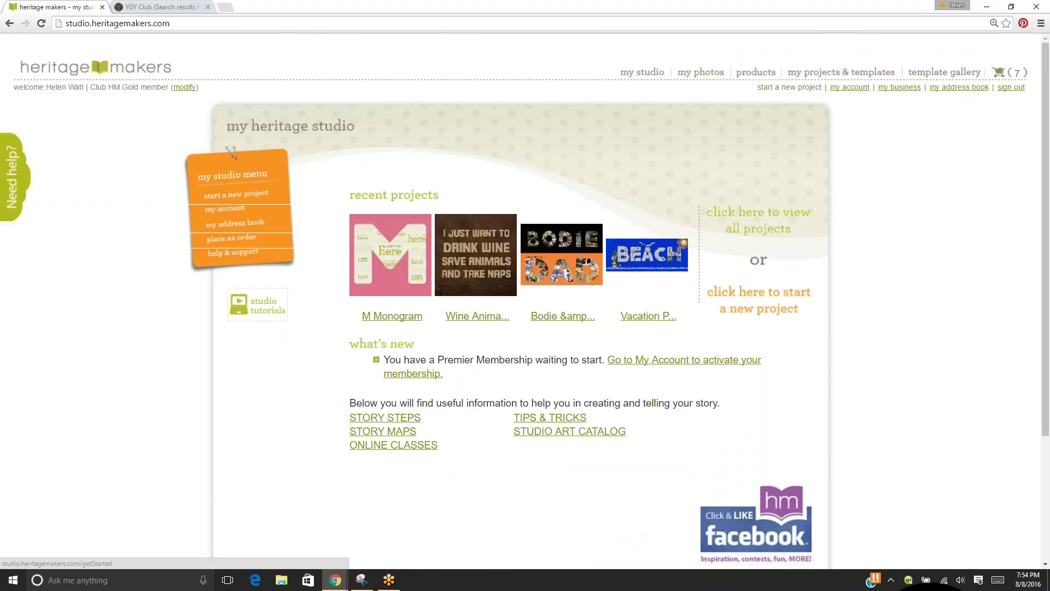
left_click(699, 72)
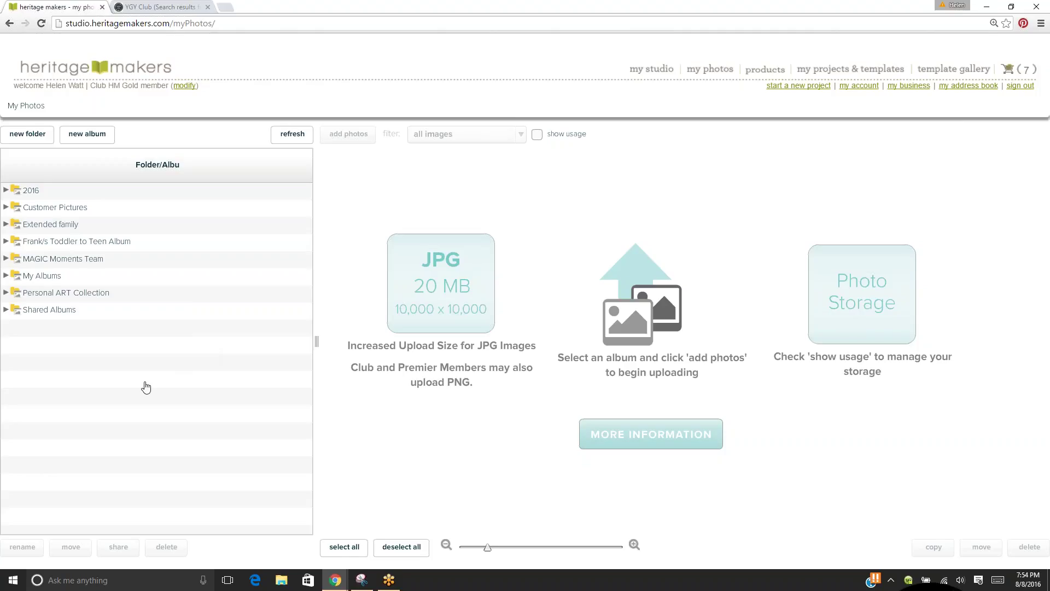
- Read the step-by-step card instructions at the end of the Bitmoji Calling Cards blog post
left_click(171, 6)
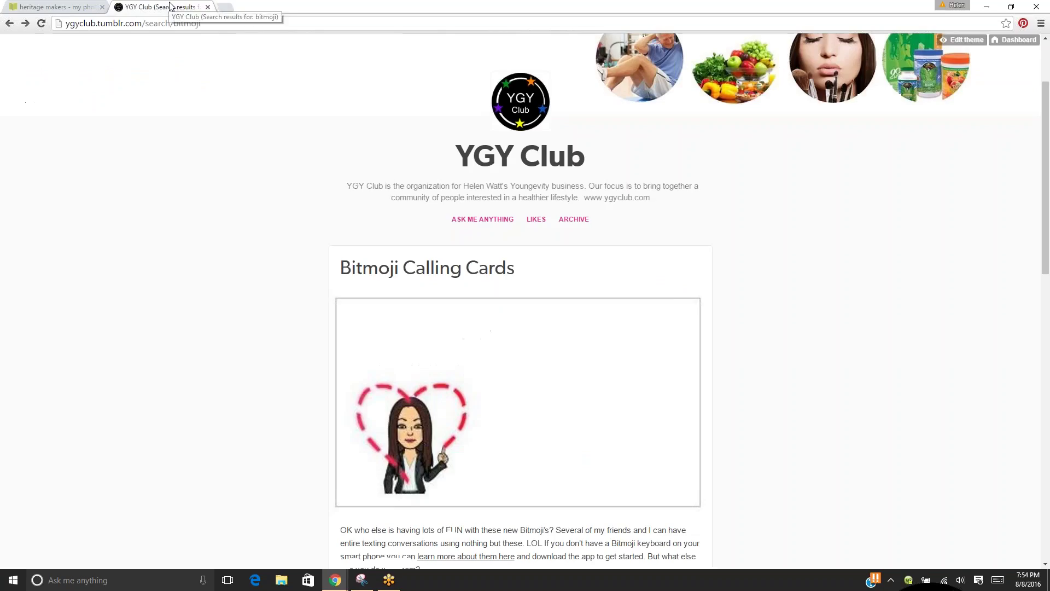
scroll(196, 346, "down", 1)
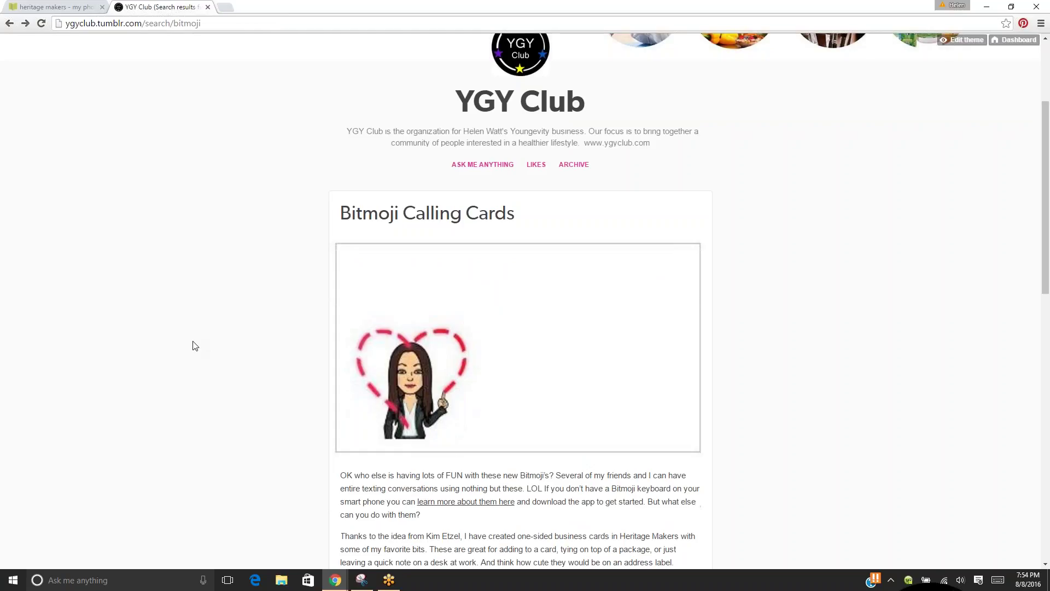
scroll(268, 345, "down", 8)
scroll(264, 346, "down", 5)
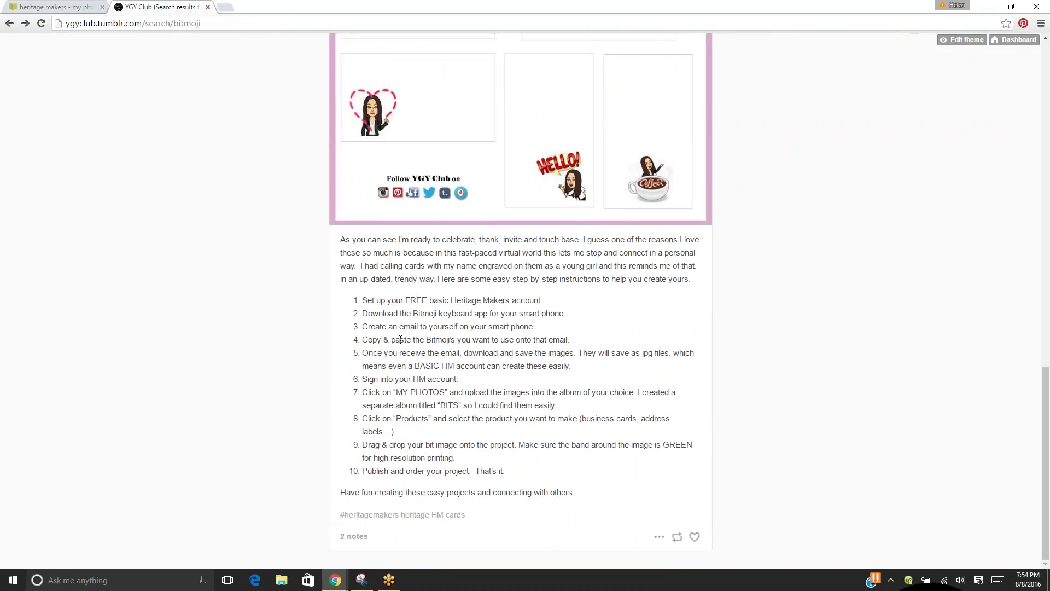
- Back on Heritage Makers, view the Bits album in the Personal ART Collection folder with enlarged thumbnails
left_click(53, 10)
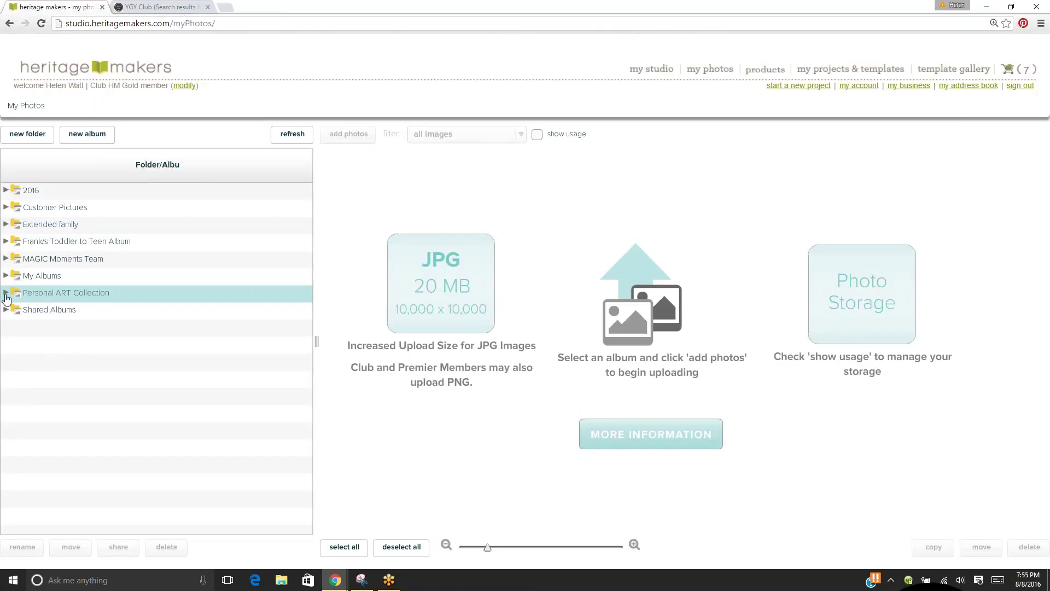
left_click(6, 295)
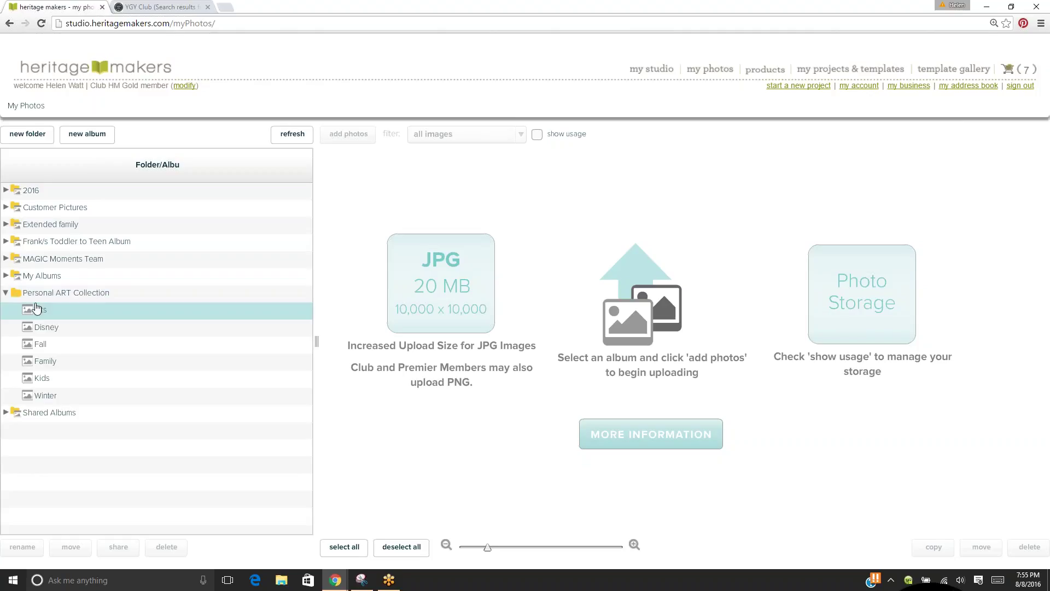
left_click(39, 311)
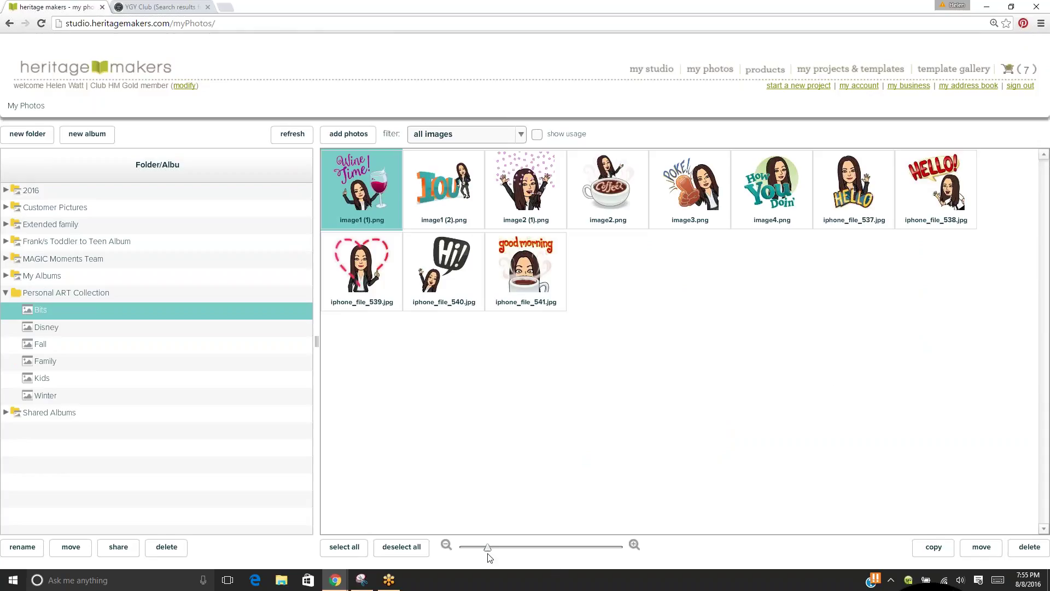
left_click_drag(488, 554, 528, 552)
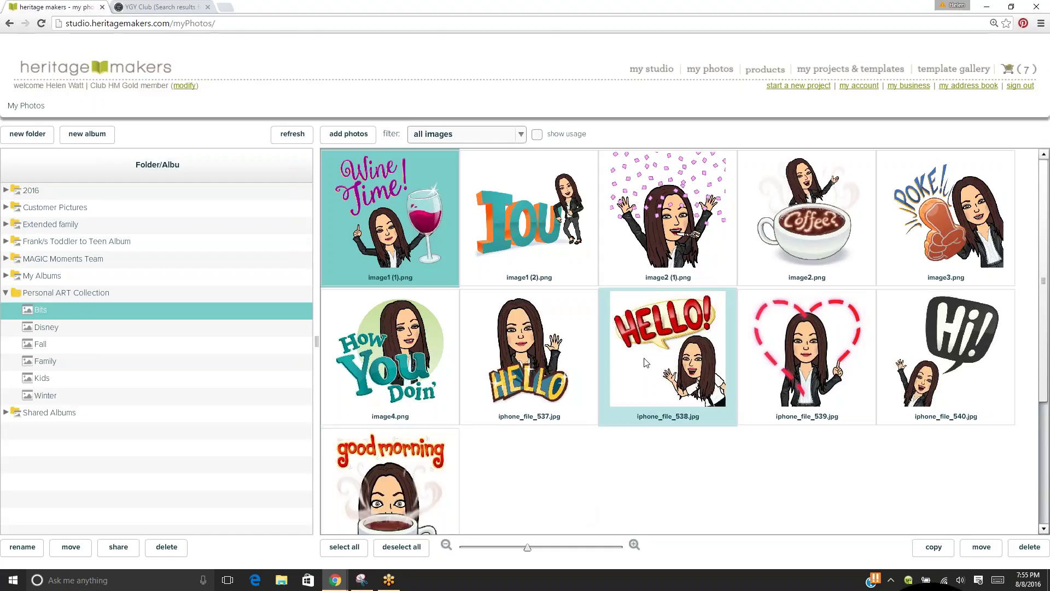
- Start a new Single-sided Business Cards project from the home and office products, in landscape orientation
left_click(771, 73)
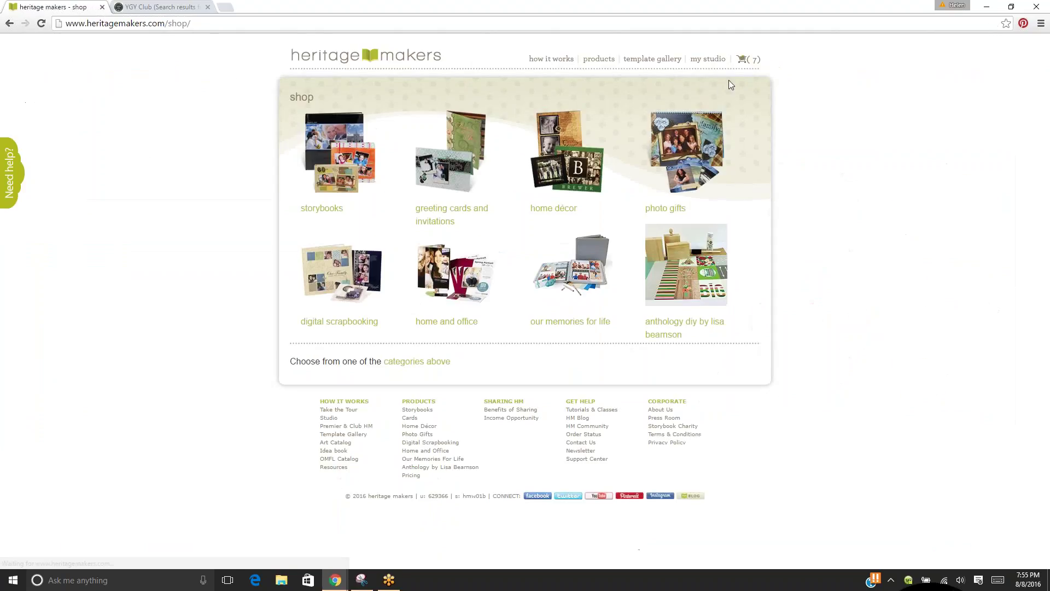
left_click(444, 289)
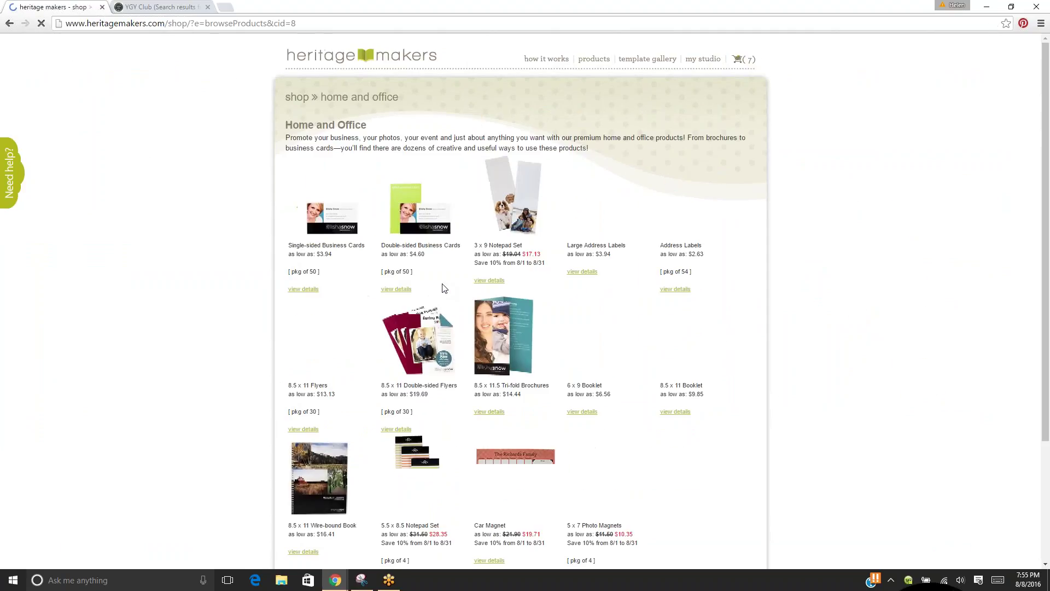
left_click(318, 235)
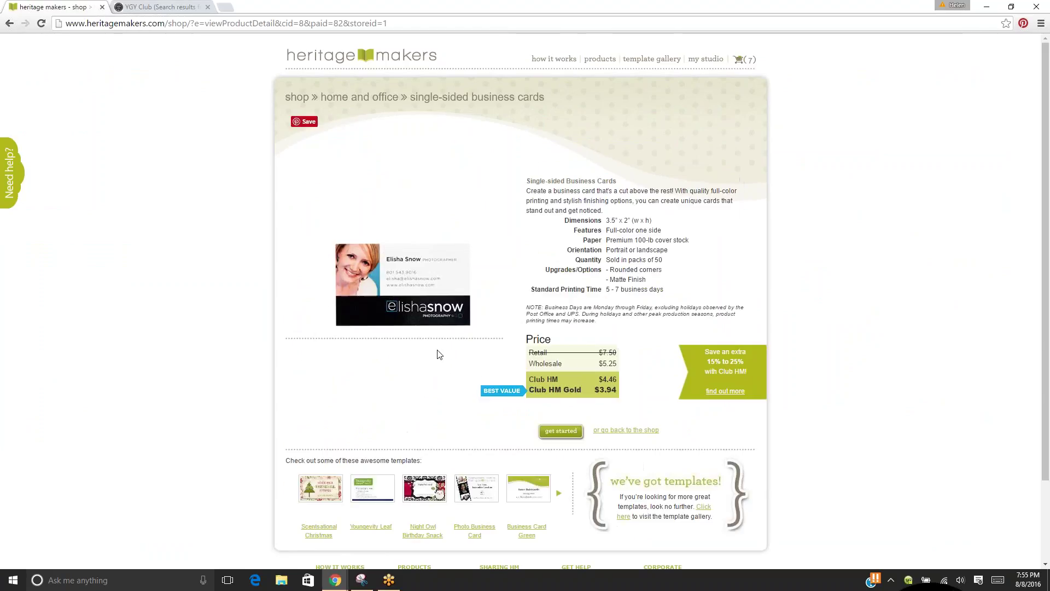
left_click(561, 431)
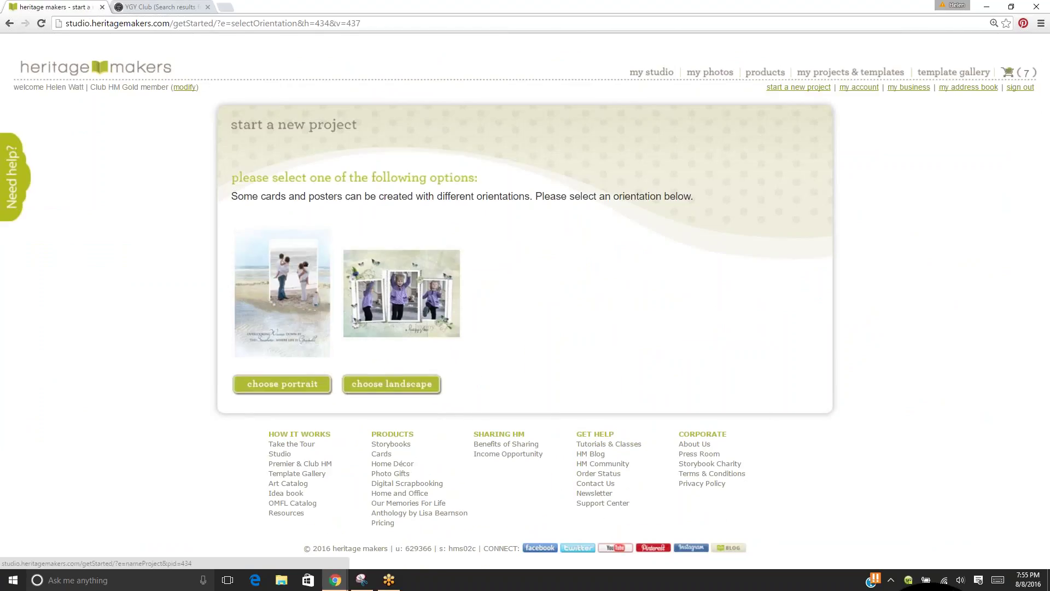
left_click(355, 385)
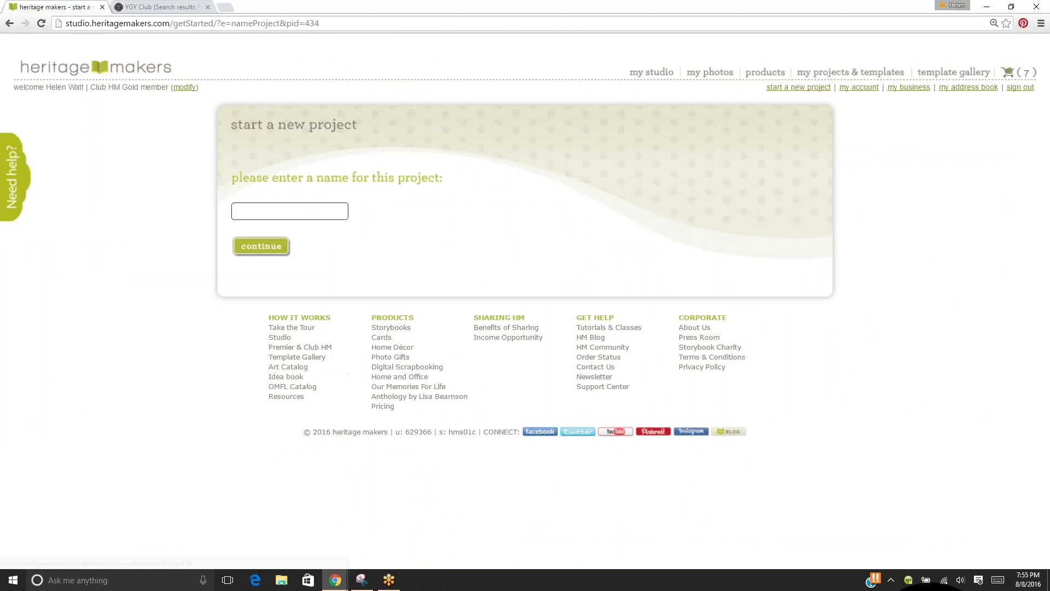
- Name the new project coffee and continue into the studio editor
left_click(312, 210)
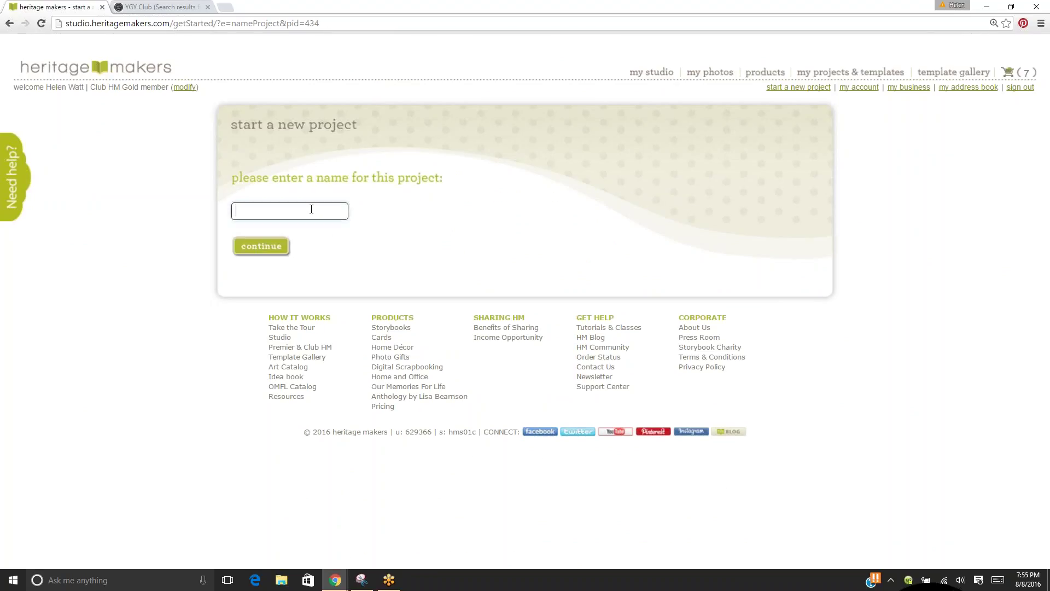
type("coffee")
left_click(261, 246)
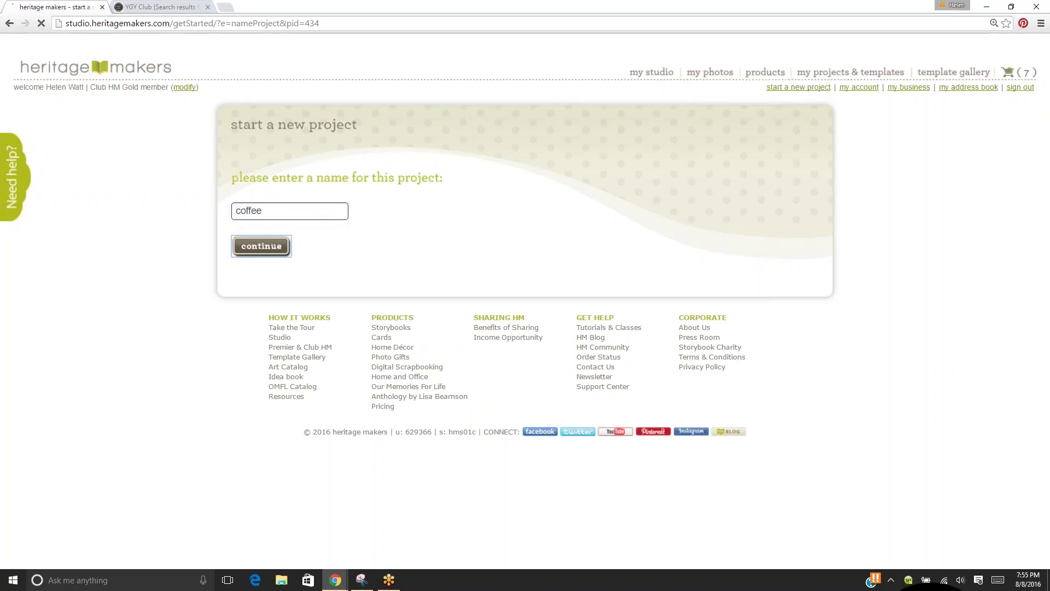
left_click(292, 217)
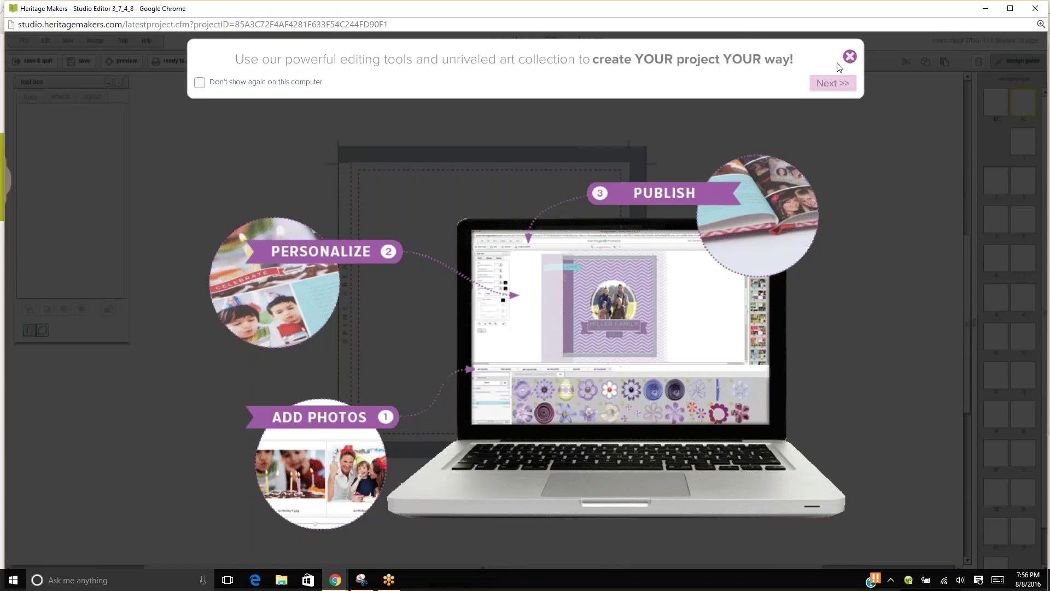
- Dismiss the editor's introduction, hide the design guide notes and minimize the tool box to clear the workspace
left_click(850, 57)
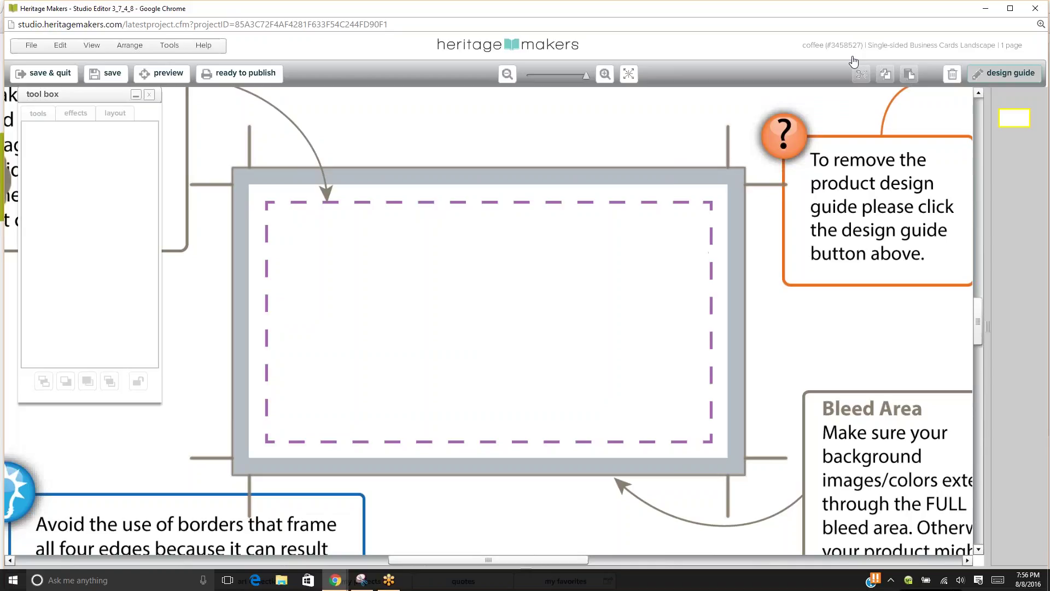
left_click(1016, 74)
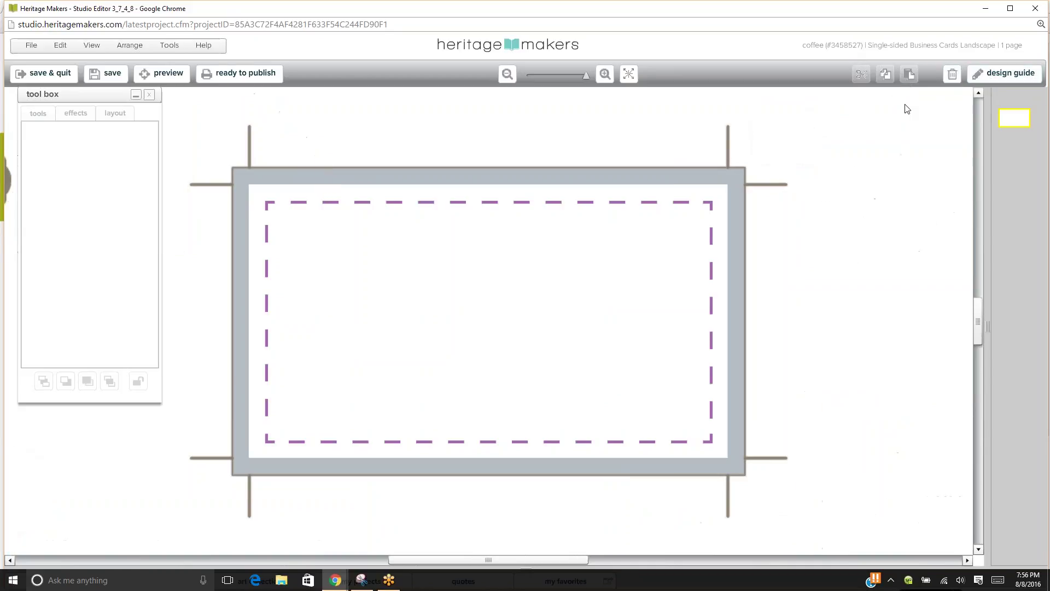
left_click(1010, 8)
left_click(1010, 8)
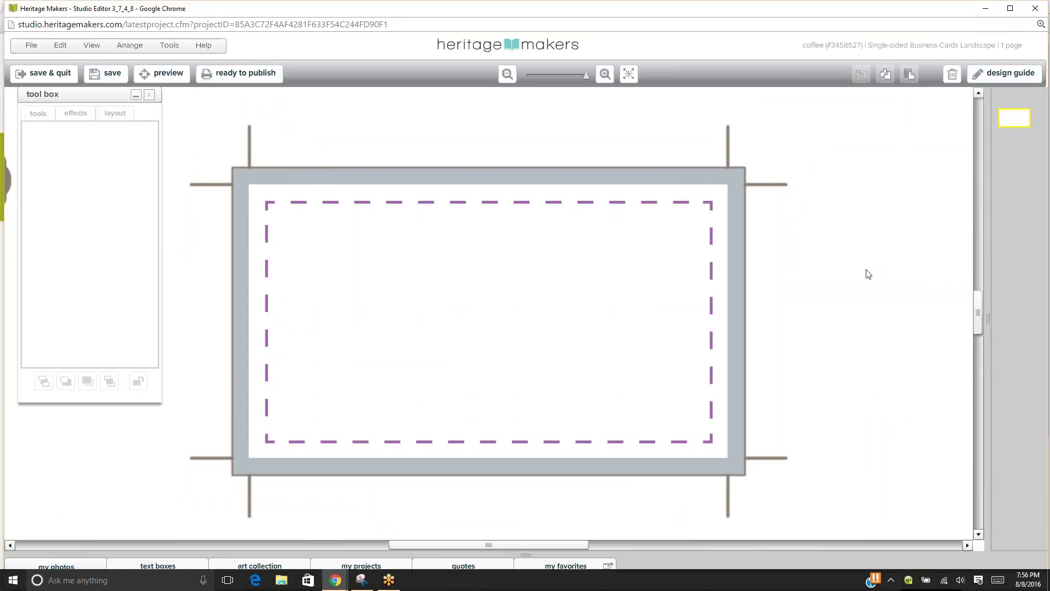
left_click(135, 96)
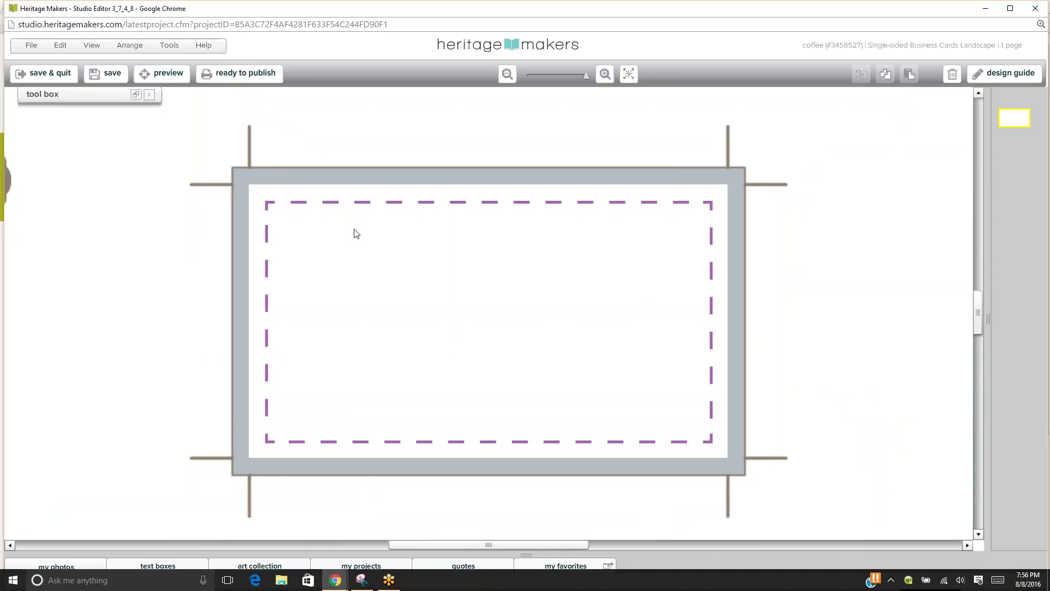
- Show the Bits album from the Personal ART Collection folder in the editor's photo library
left_click(92, 567)
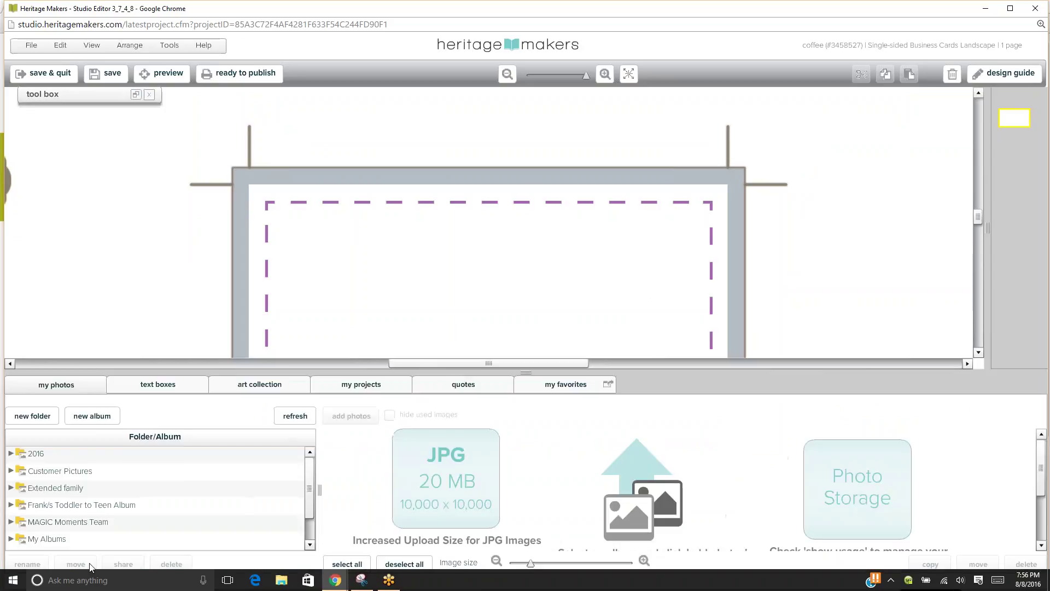
left_click(72, 514)
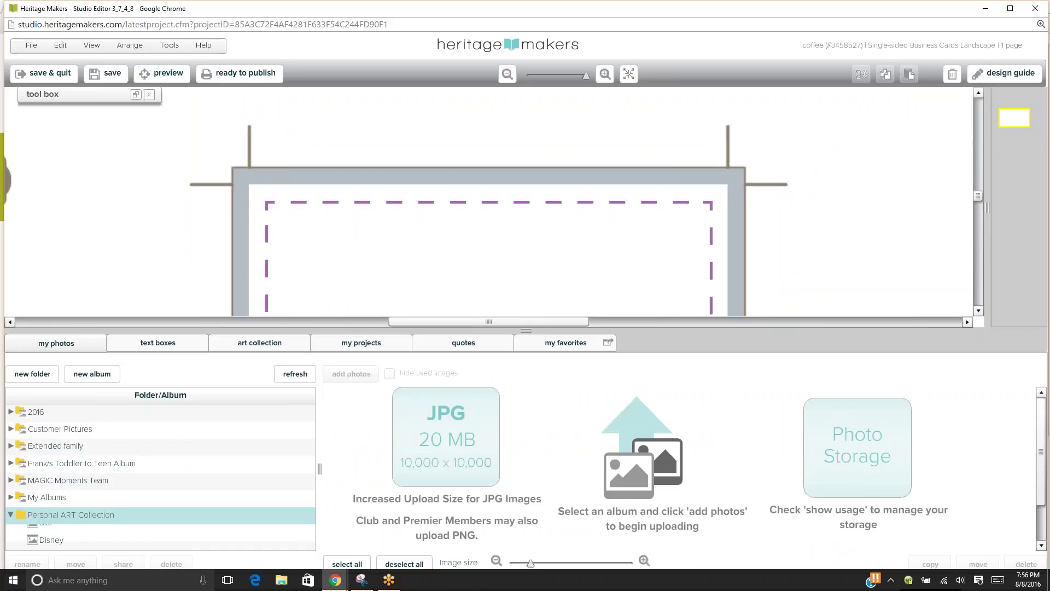
left_click(54, 532)
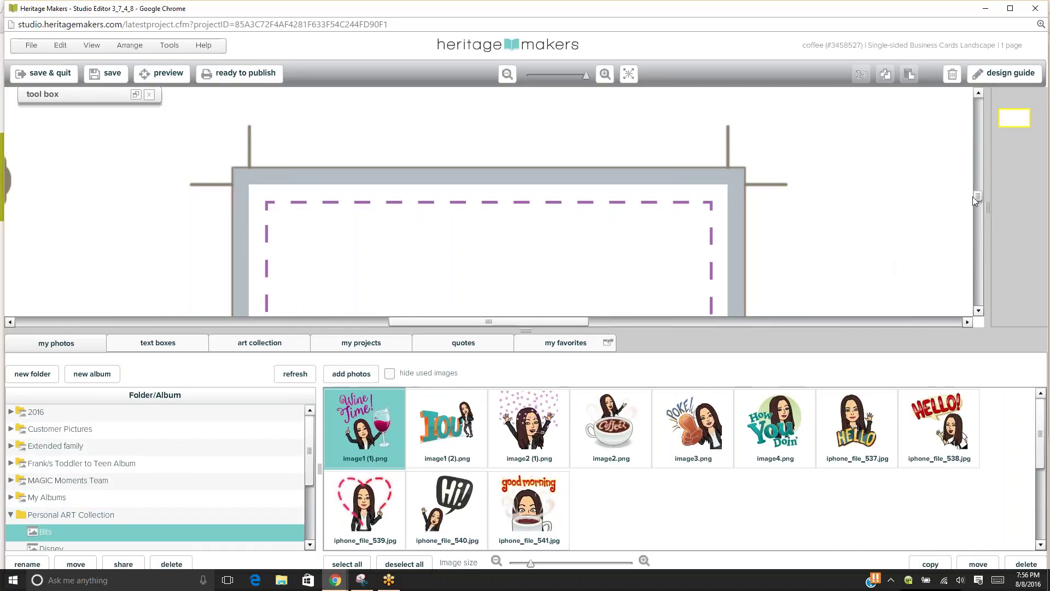
- Place the Coffee? Bitmoji (image2.png) in the card's lower-left corner and scale it to fit inside the dashed safe area
left_click_drag(977, 196, 976, 204)
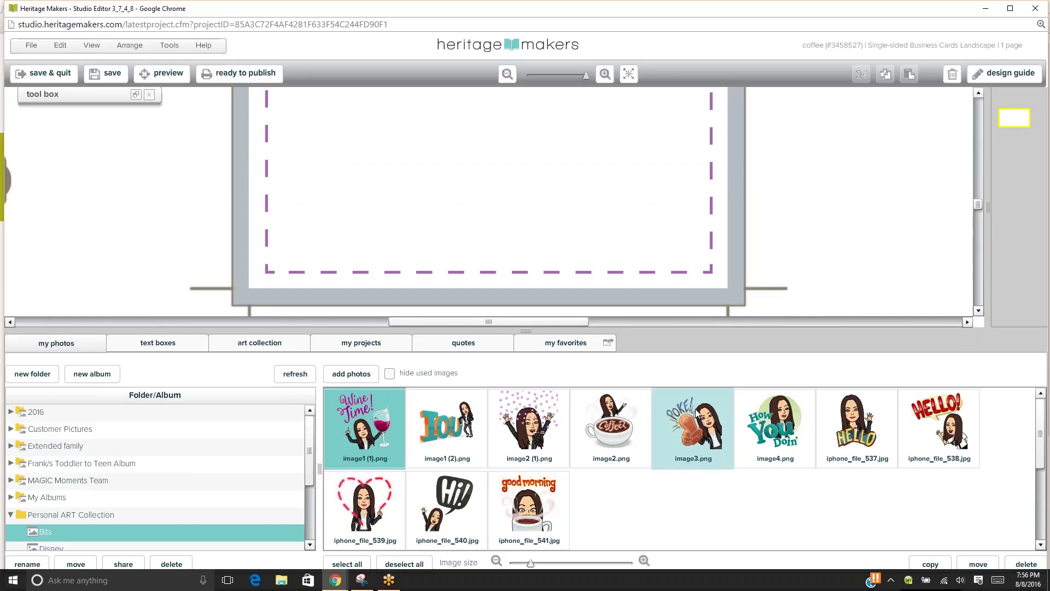
left_click_drag(608, 427, 363, 214)
left_click_drag(434, 109, 425, 118)
left_click(508, 164)
- Place the good morning Bitmoji (iphone_file_541.jpg) in the card's lower-right corner and collapse the photo library
left_click(563, 510)
left_click_drag(564, 510, 621, 218)
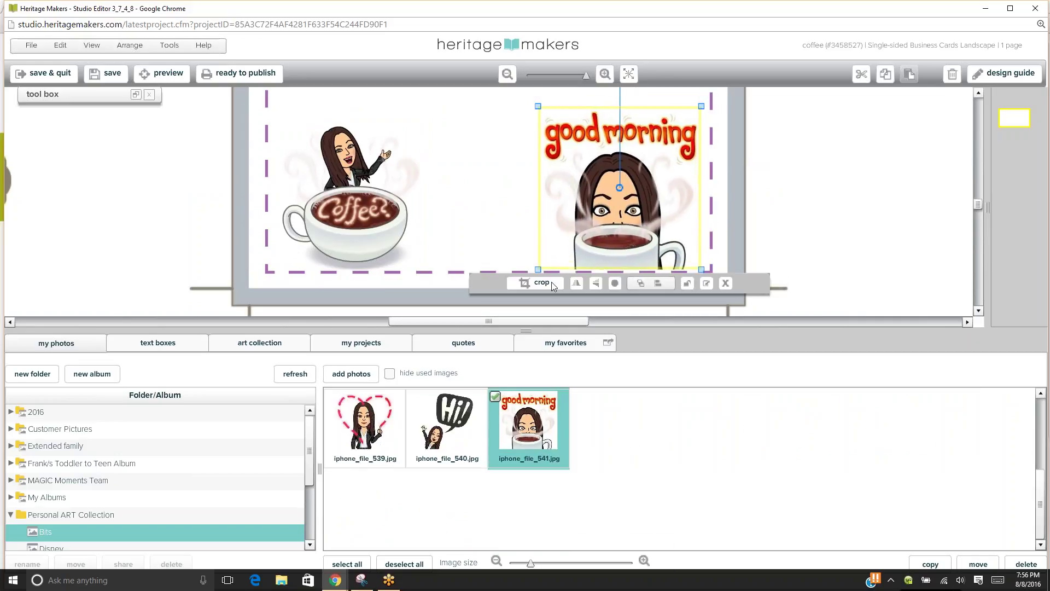
left_click(525, 333)
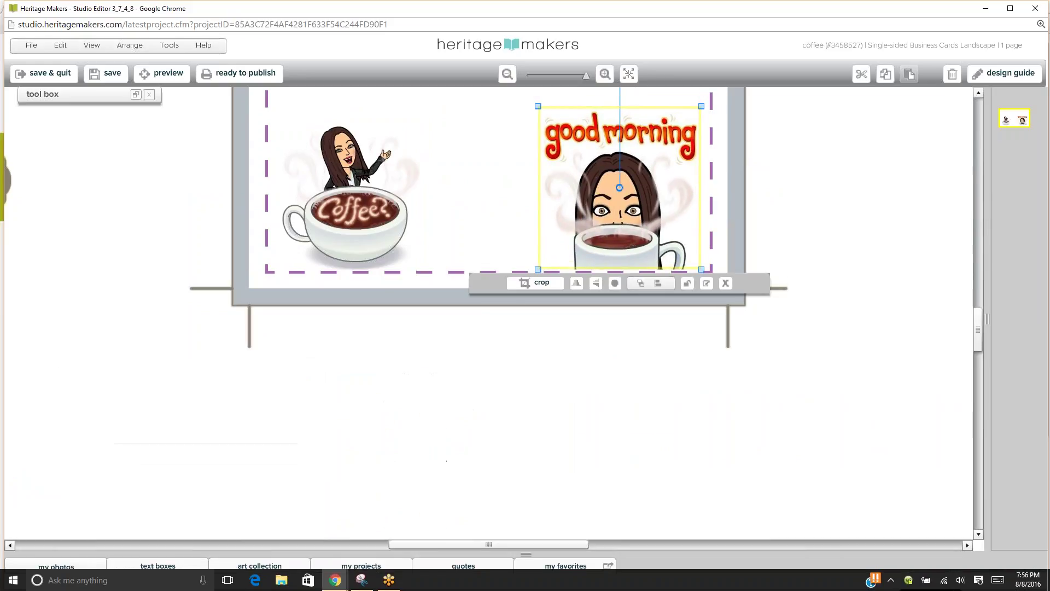
left_click_drag(976, 335, 978, 329)
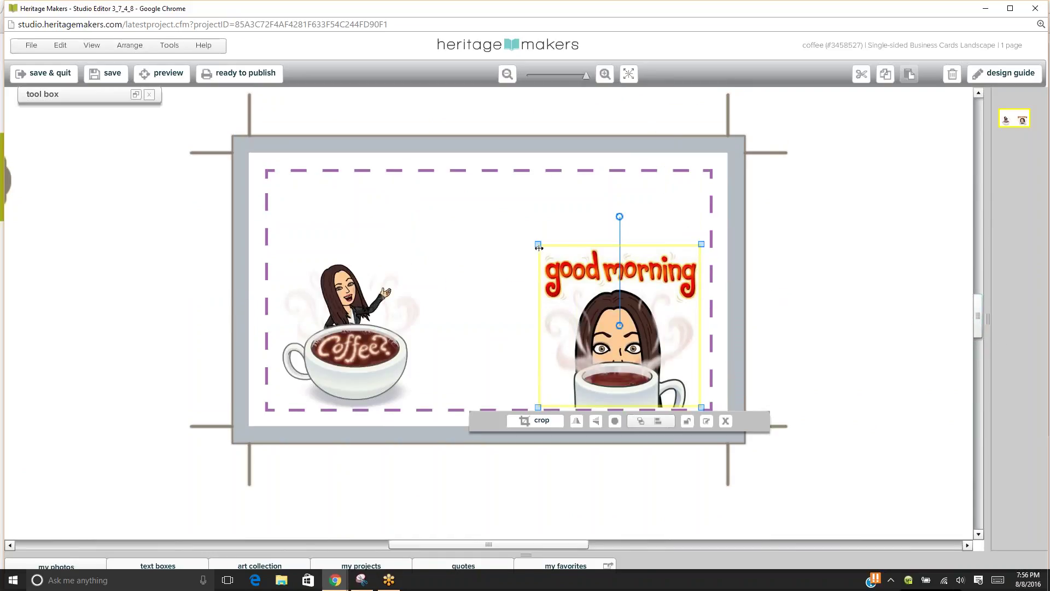
- Shrink the good morning Bitmoji slightly, and cut it from the card so only the Coffee? Bitmoji is kept
left_click_drag(536, 244, 540, 250)
left_click(821, 328)
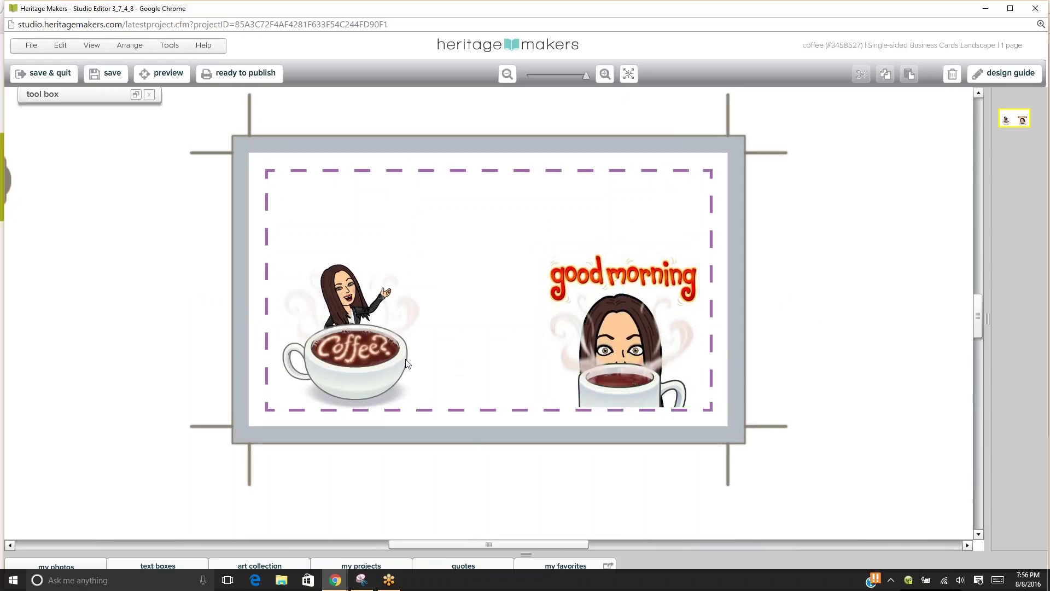
left_click(602, 280)
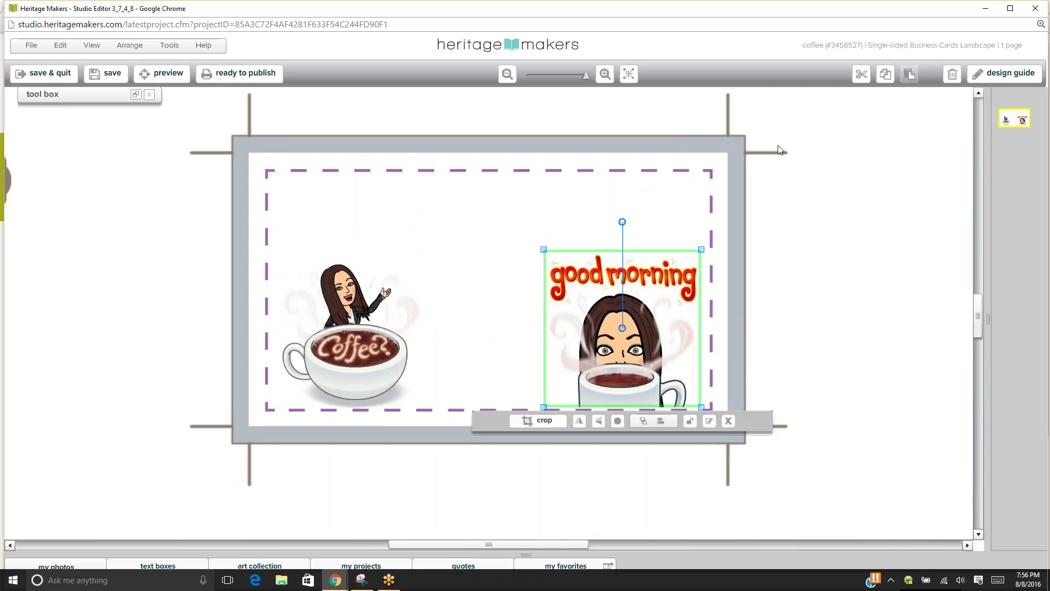
left_click(861, 74)
left_click(347, 325)
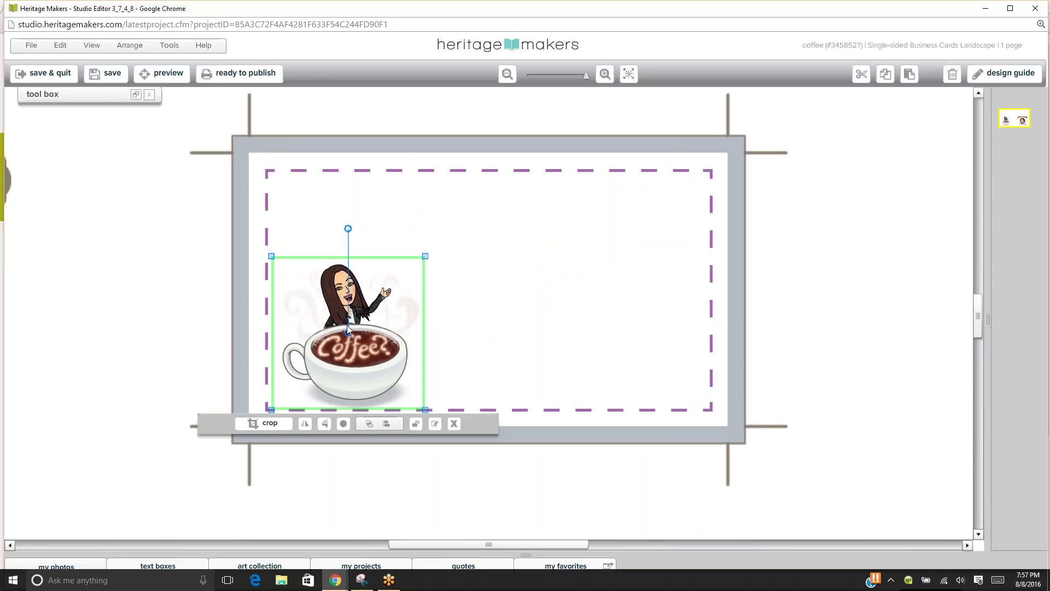
left_click(186, 204)
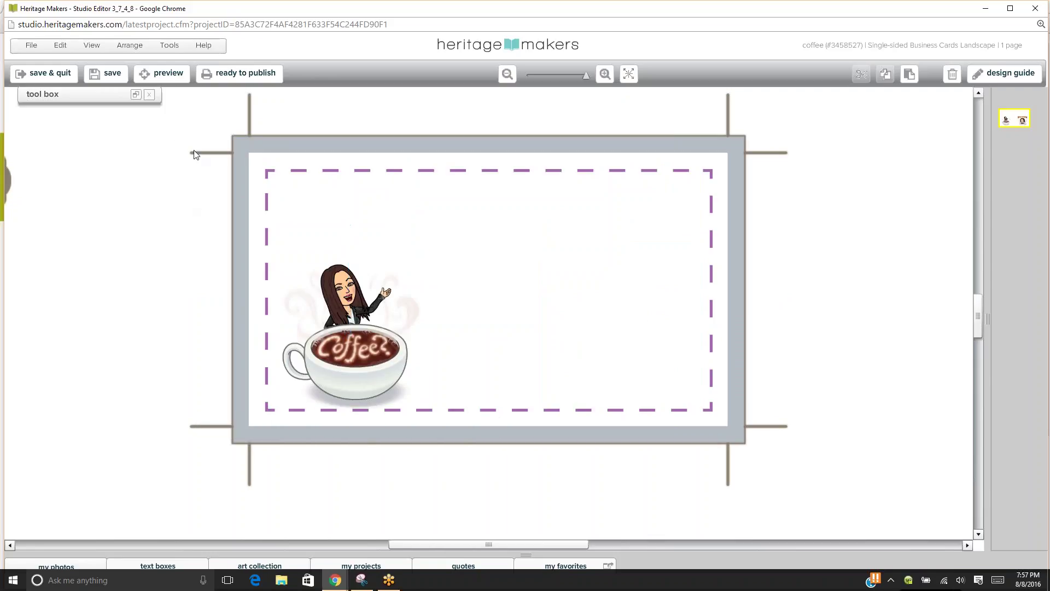
- Publish the coffee business card project, confirming that each page has been reviewed for accuracy
left_click(234, 75)
left_click(507, 353)
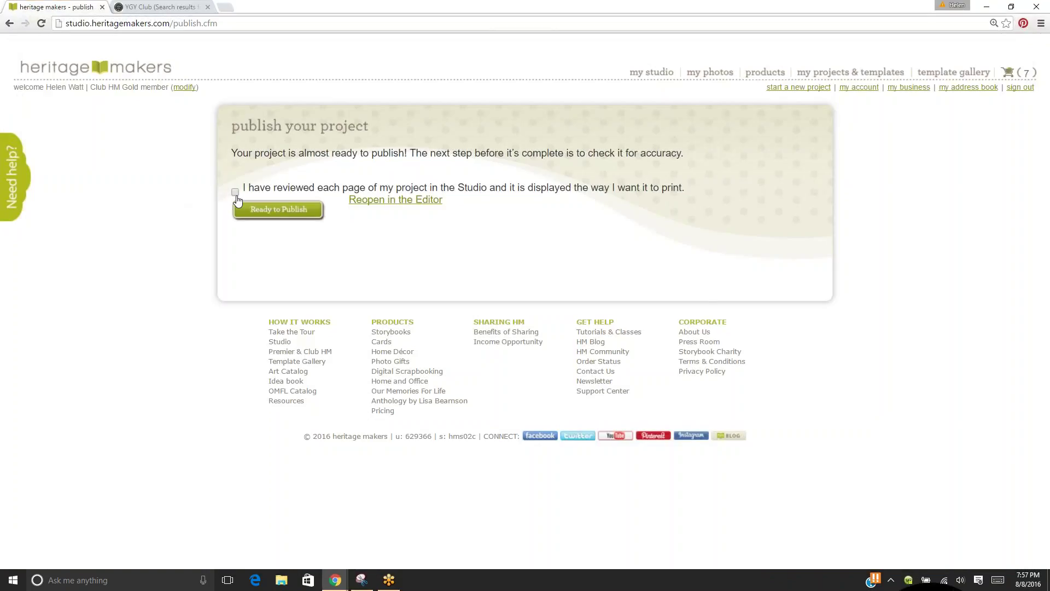
left_click(235, 192)
left_click(269, 210)
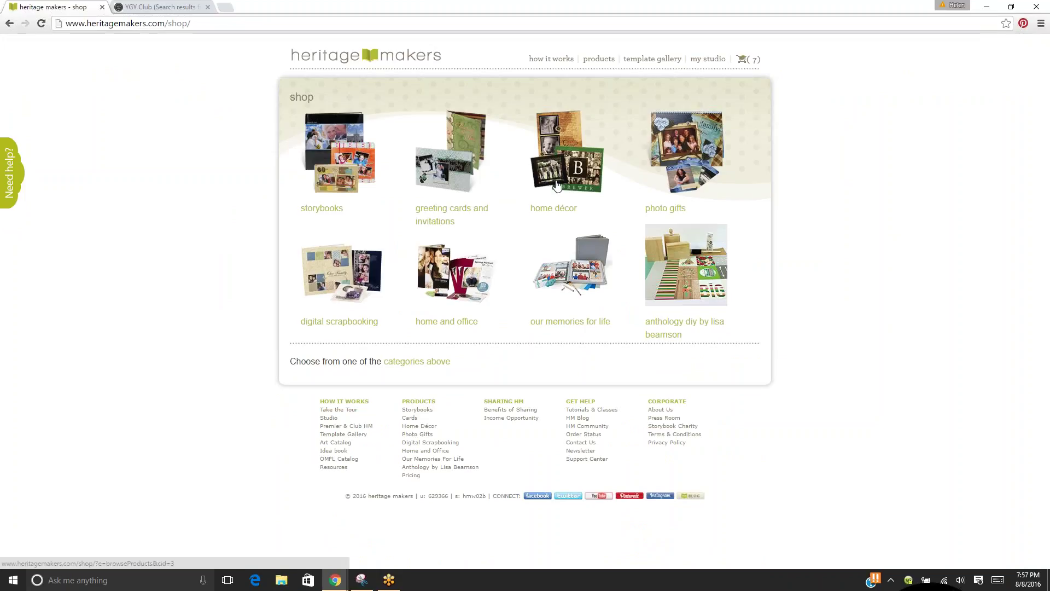
- Start a new 3 x 9 Notepad Set project from the Home and Office products and name it "Bitmoji notepads"
left_click(469, 301)
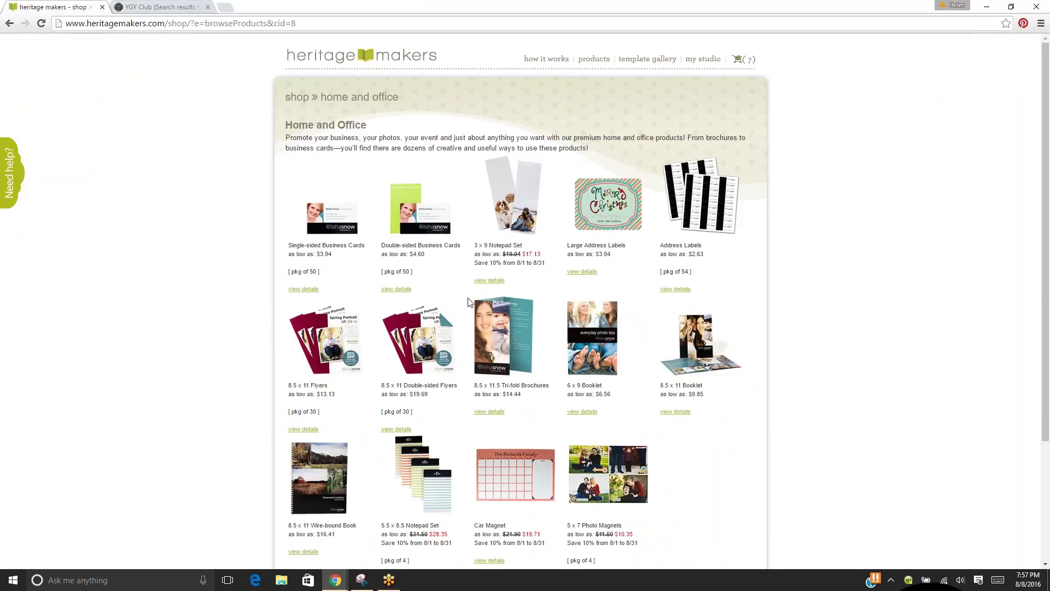
left_click(492, 232)
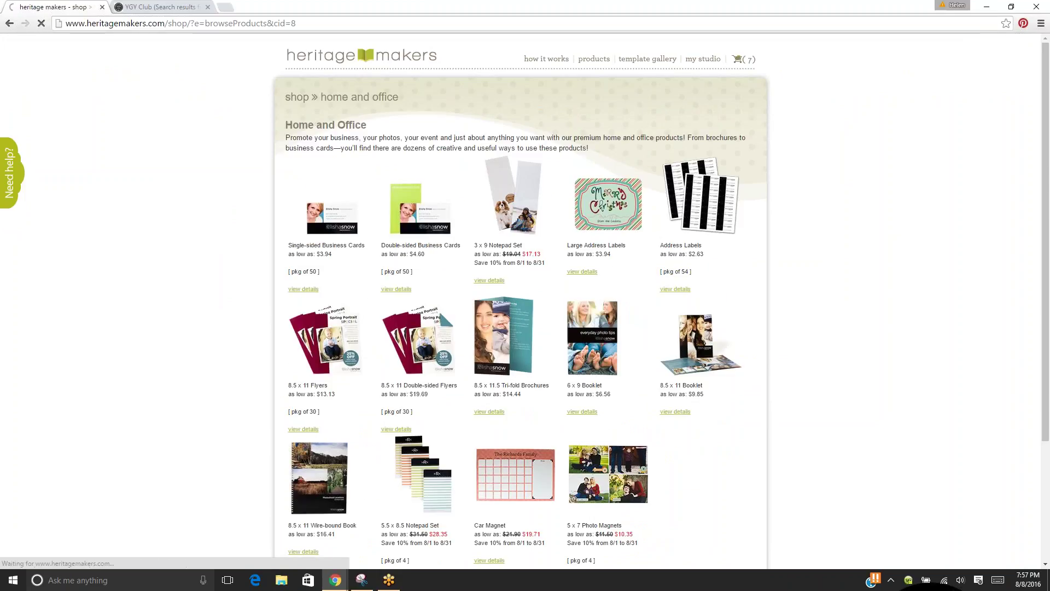
left_click(560, 421)
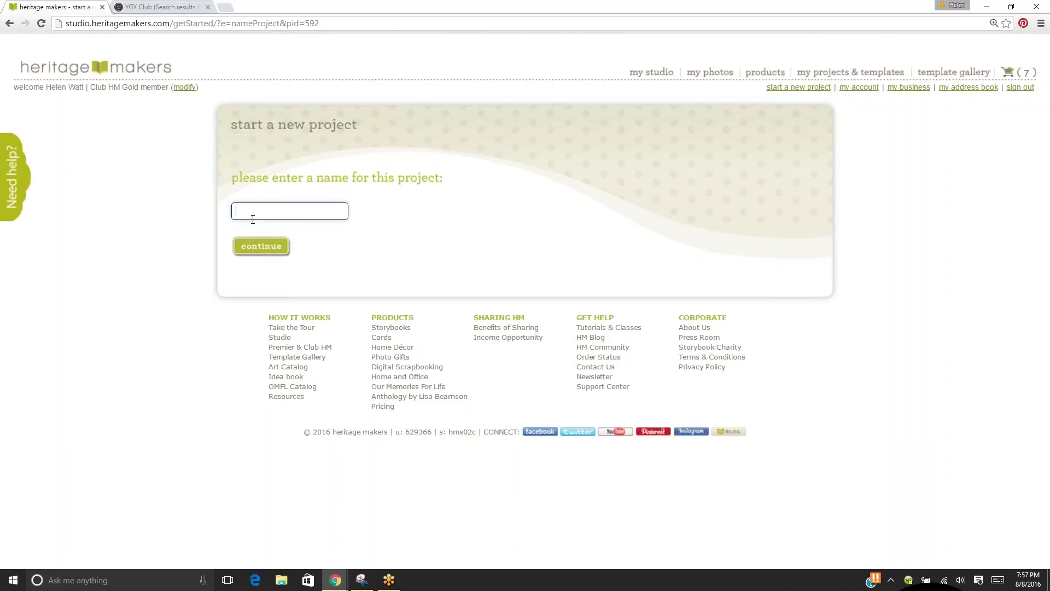
type("Bitmoji notepads")
key("Return")
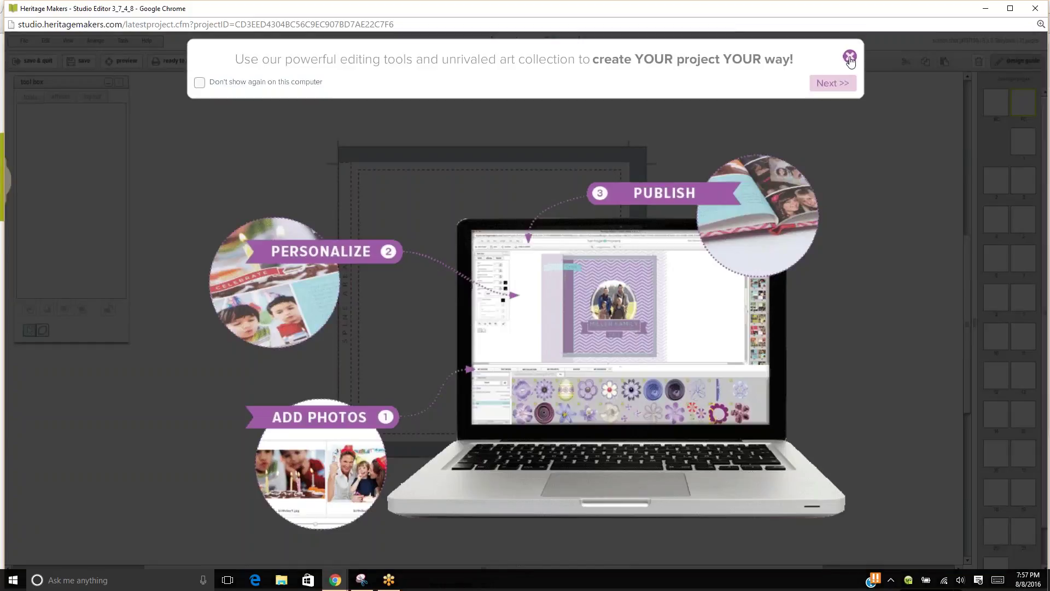
- Clear the introduction, design guide notes and tool box from the workspace, and show the Bits album from the Personal ART Collection folder
left_click(849, 57)
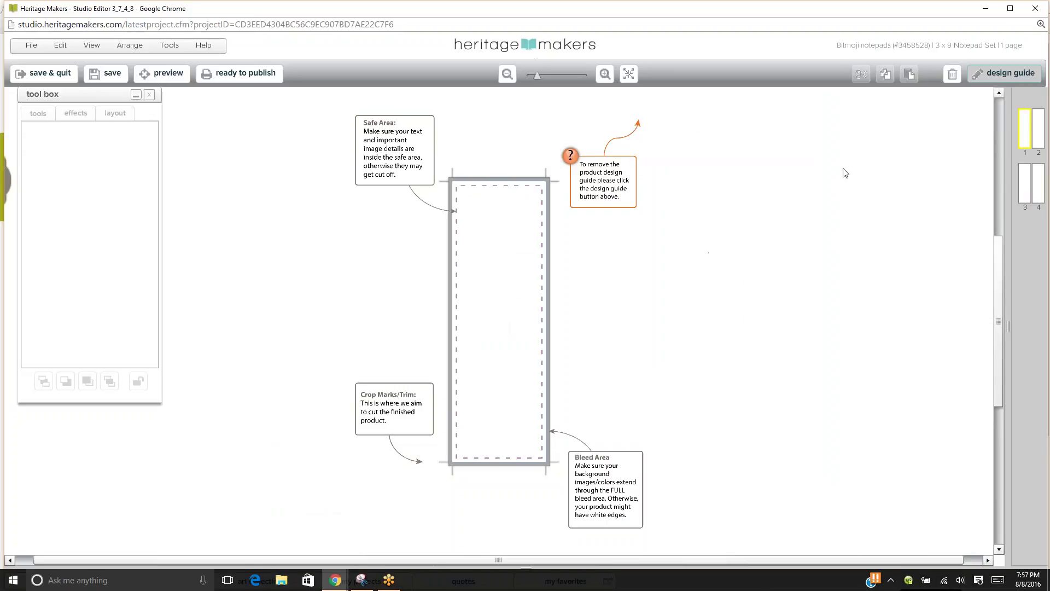
left_click(1001, 72)
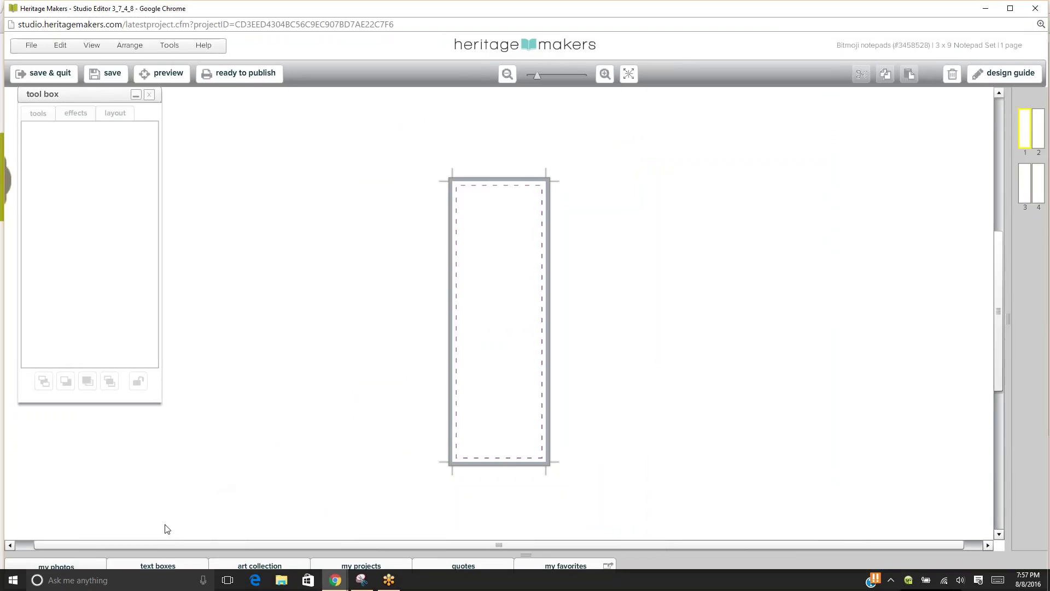
left_click(56, 566)
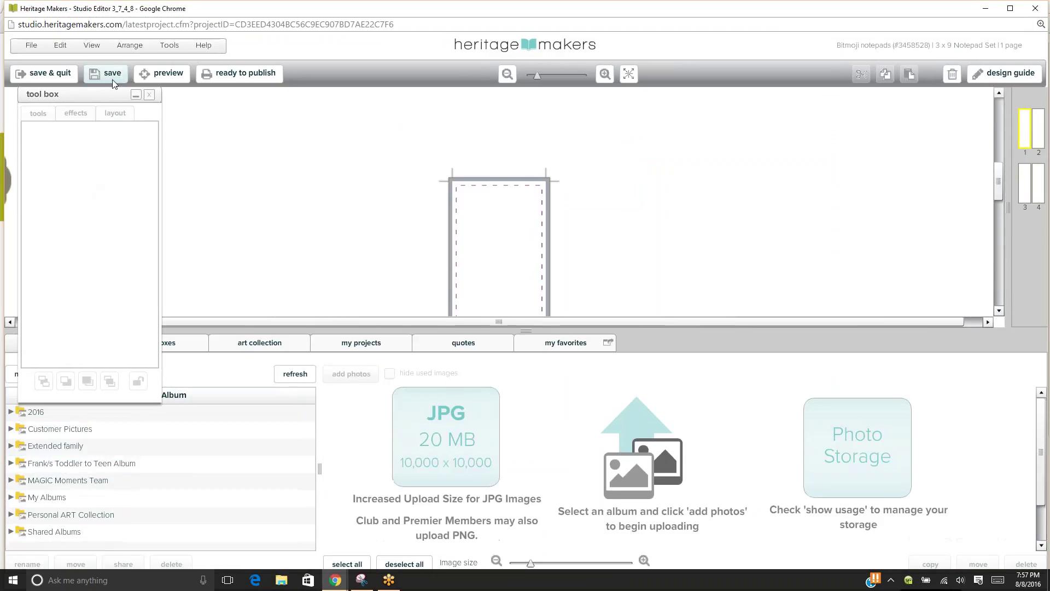
left_click(135, 94)
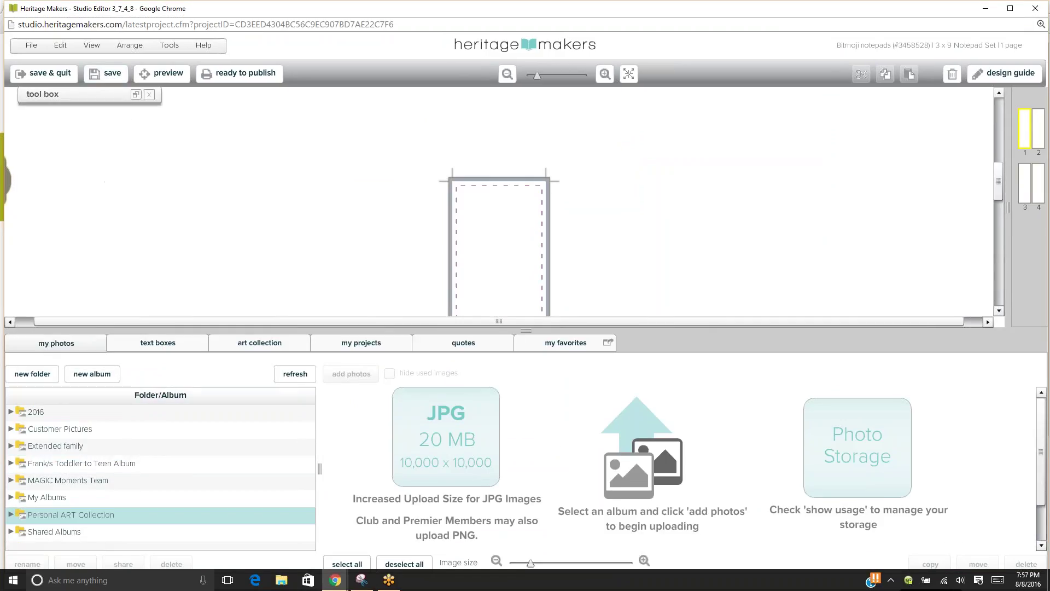
left_click(11, 514)
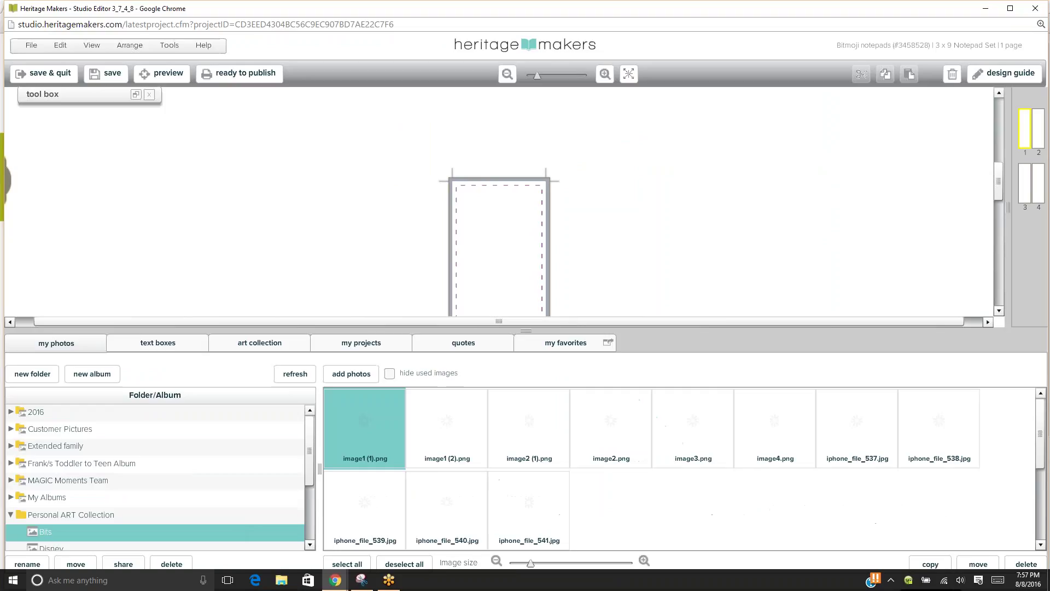
- Place the Coffee? Bitmoji (image2.png) in page 1's lower-left corner and the HELLO Bitmoji (iphone_file_537.jpg) in page 2's lower-right corner, saving the project
left_click_drag(1000, 175, 997, 217)
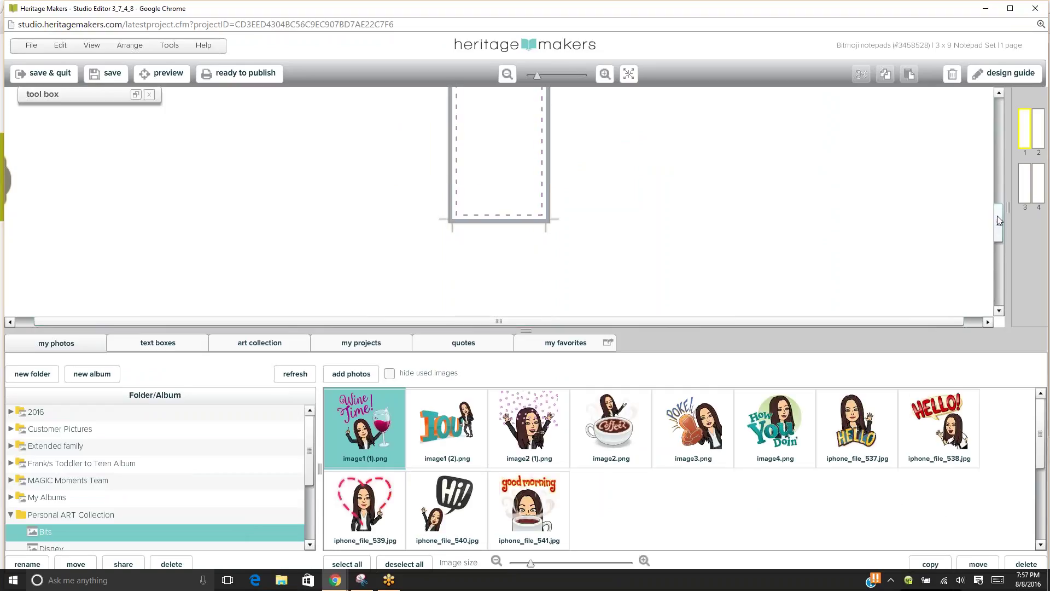
left_click_drag(606, 435, 499, 205)
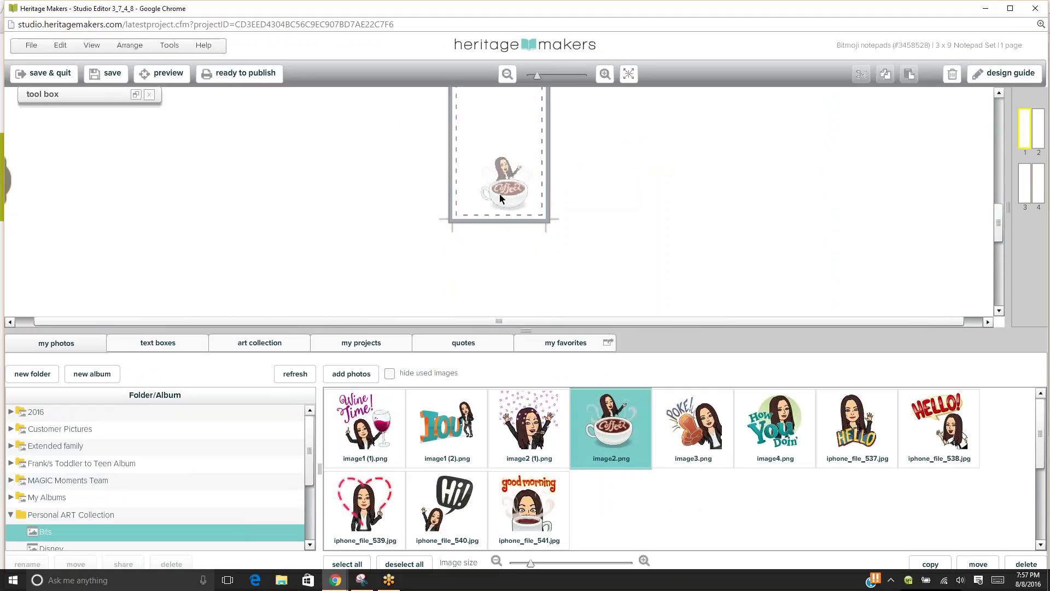
left_click_drag(492, 203, 477, 202)
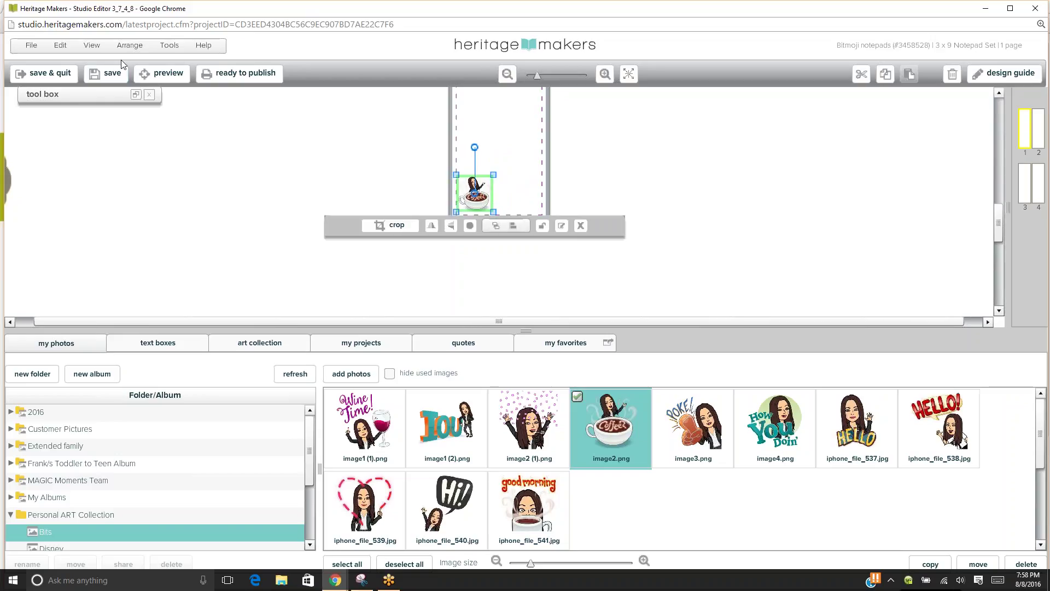
left_click(1040, 141)
left_click_drag(856, 424, 375, 287)
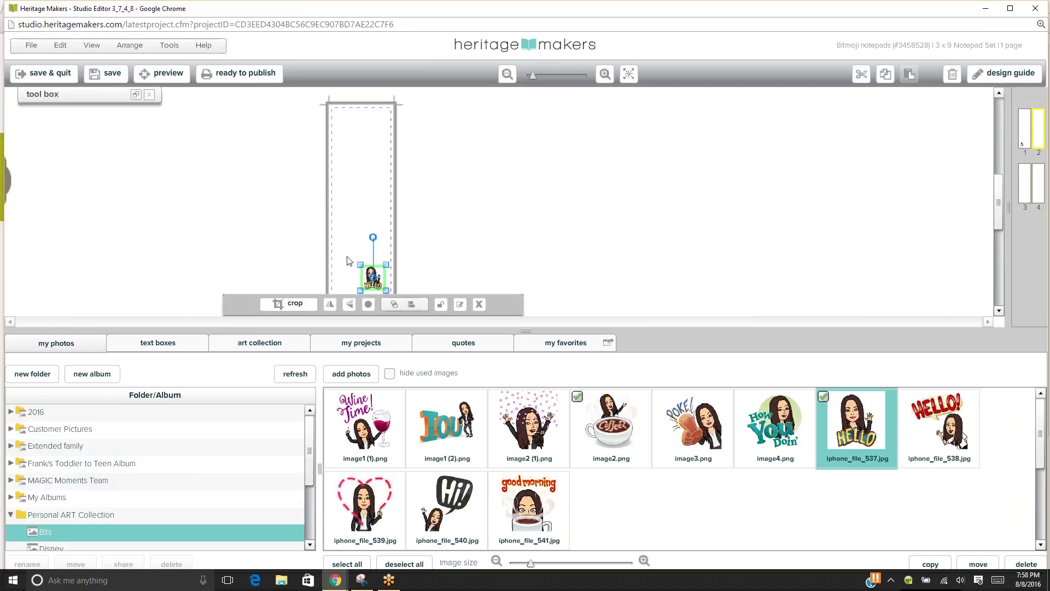
left_click(107, 74)
- Place the confetti Bitmoji (image2 (1).png) at page 3's bottom centre, save, and put the IOU Bitmoji (image1 (2).png) in page 4's lower-right corner
left_click(1024, 193)
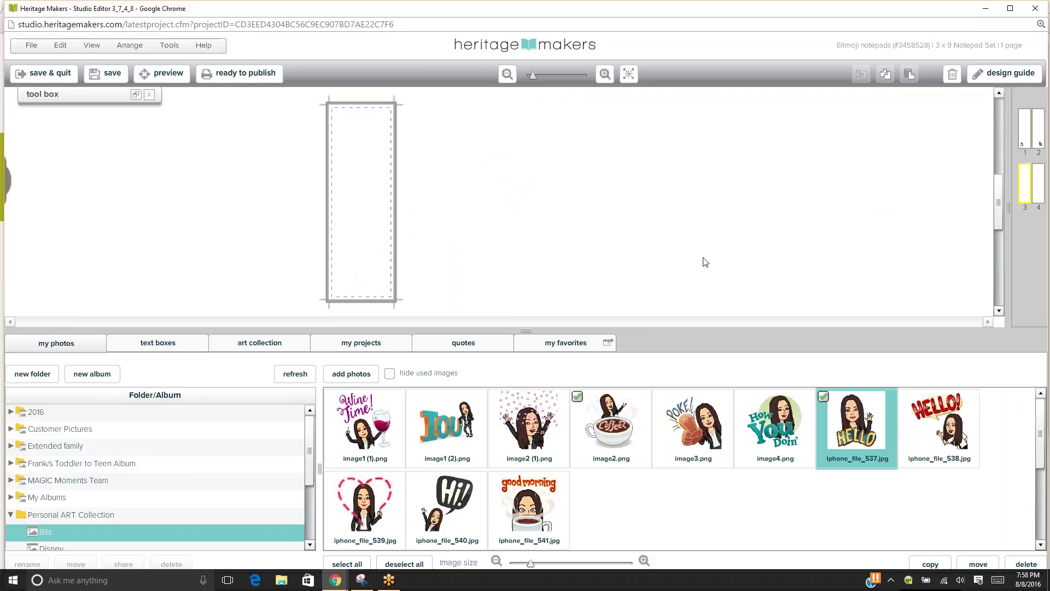
left_click_drag(528, 421, 368, 292)
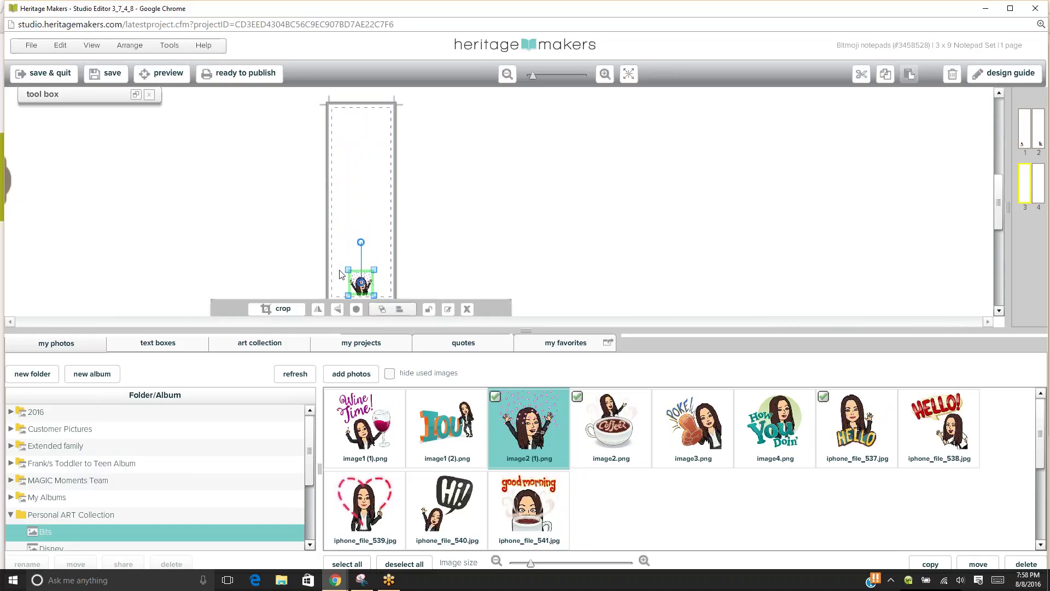
left_click(249, 242)
left_click(112, 74)
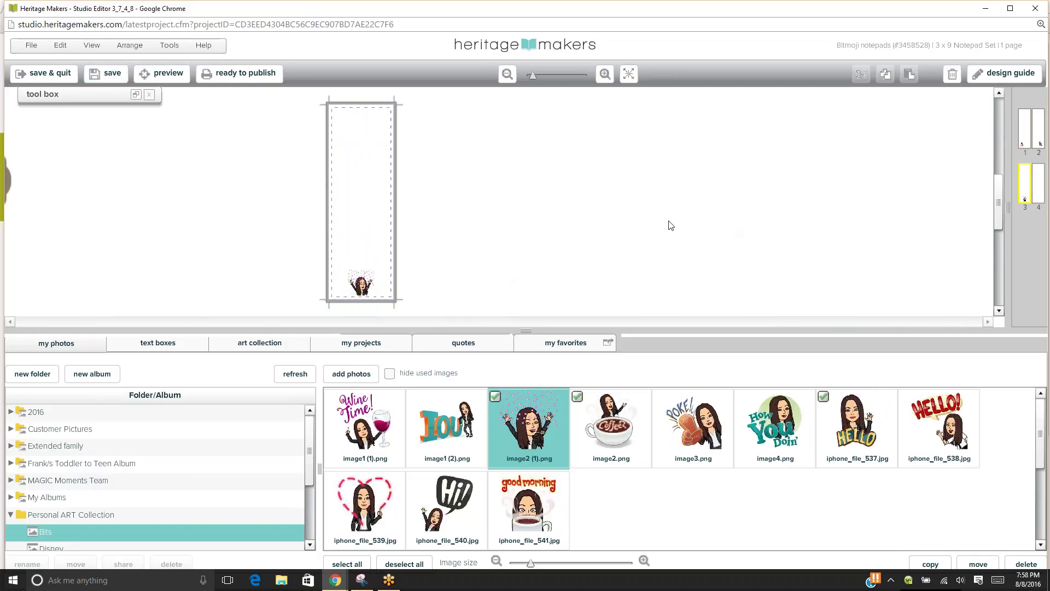
left_click(1039, 189)
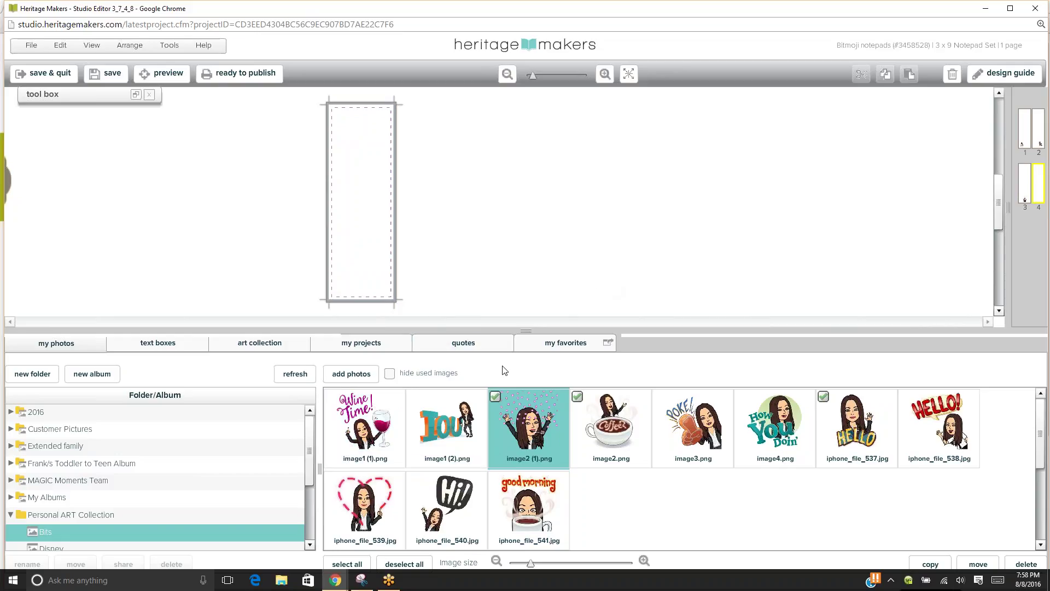
left_click_drag(447, 427, 382, 283)
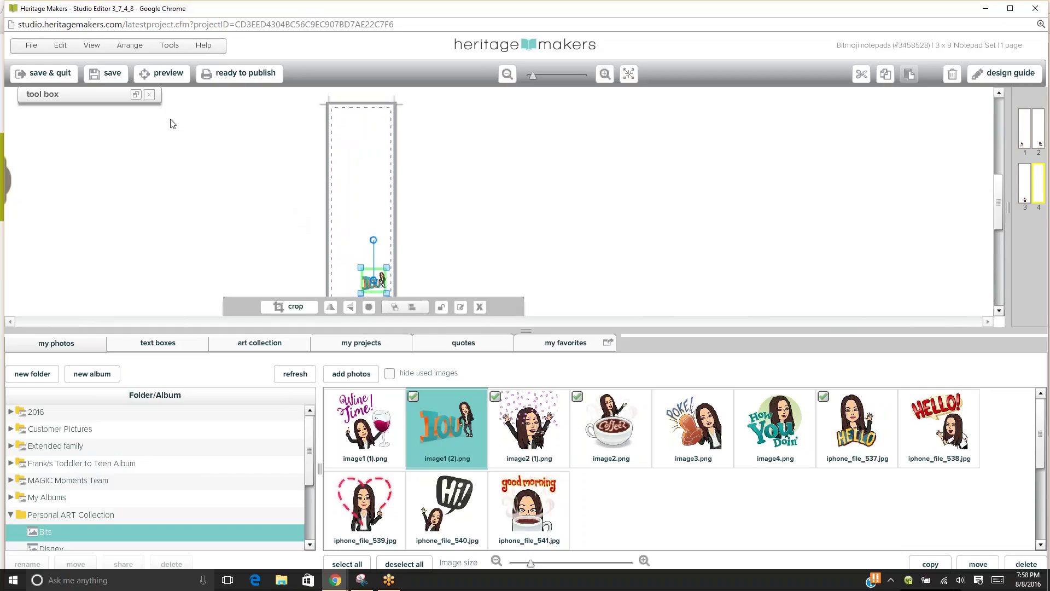
- Publish the Bitmoji notepads project, confirming that each page has been reviewed for accuracy
left_click(219, 76)
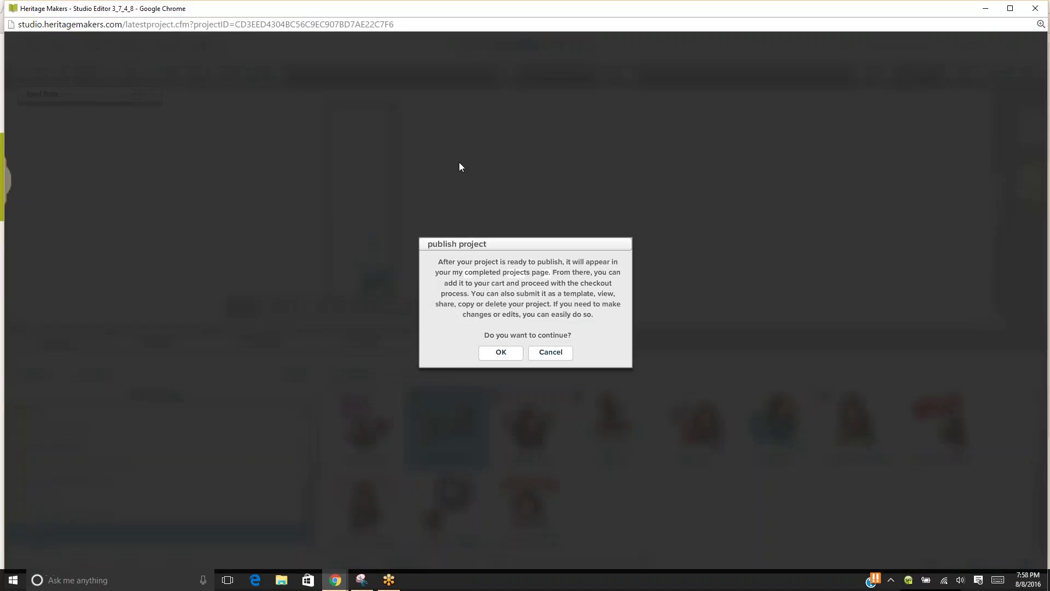
left_click(501, 352)
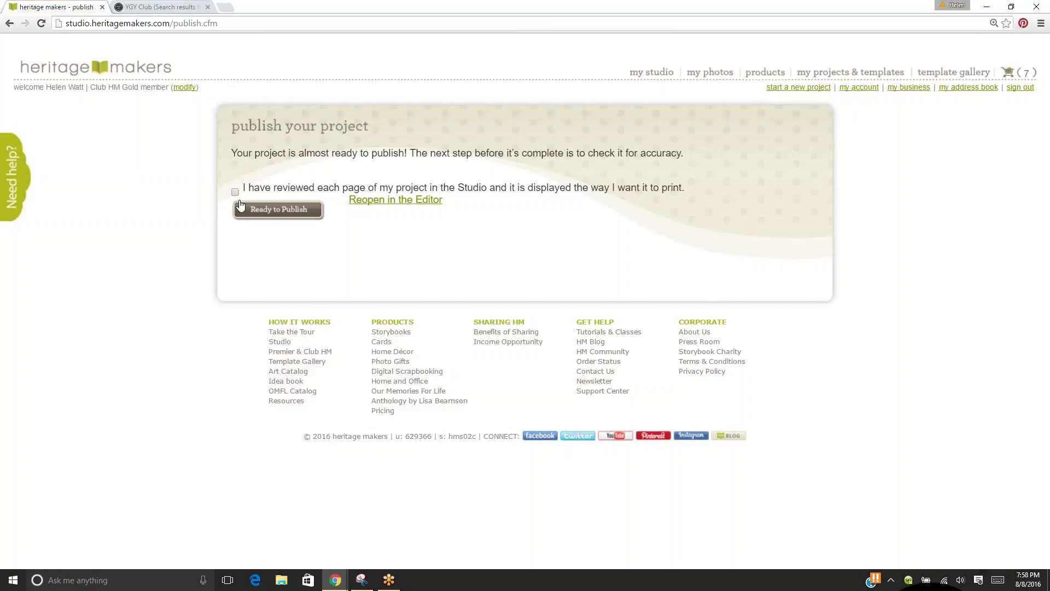
left_click(235, 191)
left_click(278, 209)
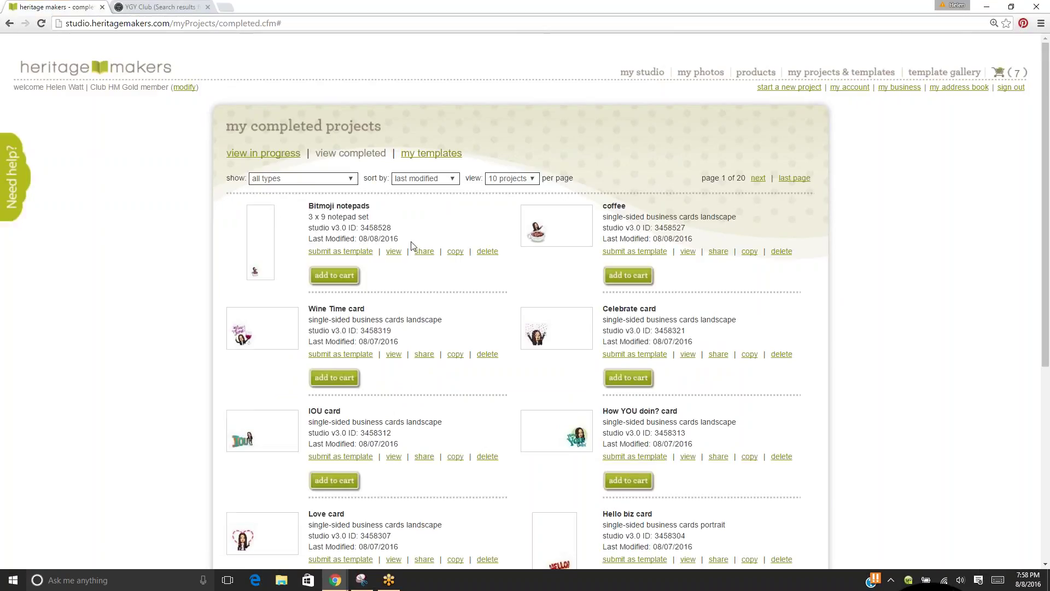
- Preview all pages of the completed Bitmoji notepads project and add it to the shopping cart
left_click(395, 254)
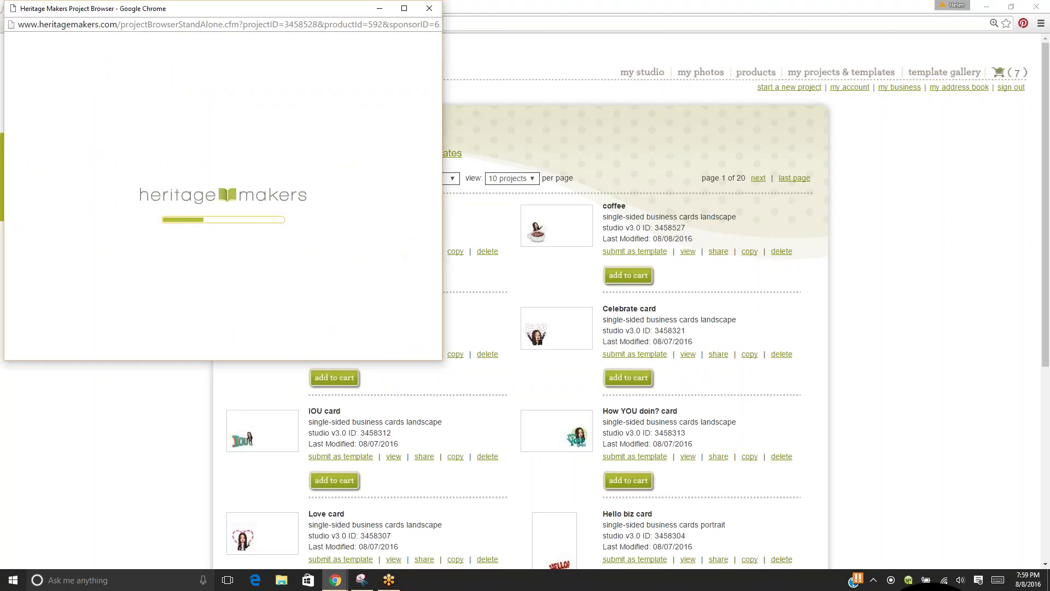
left_click_drag(444, 252, 678, 252)
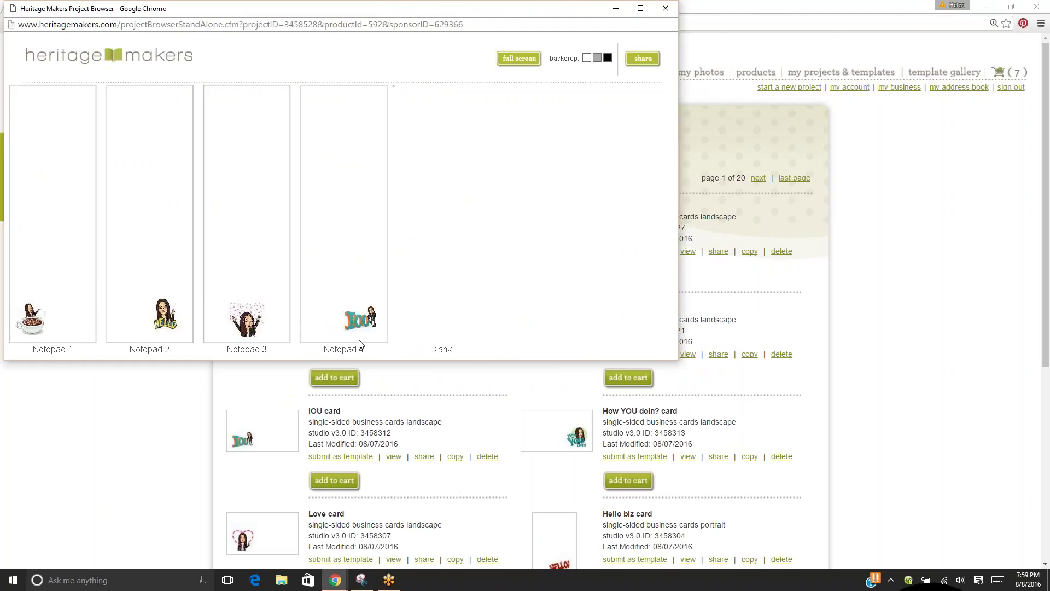
left_click(665, 12)
left_click(333, 275)
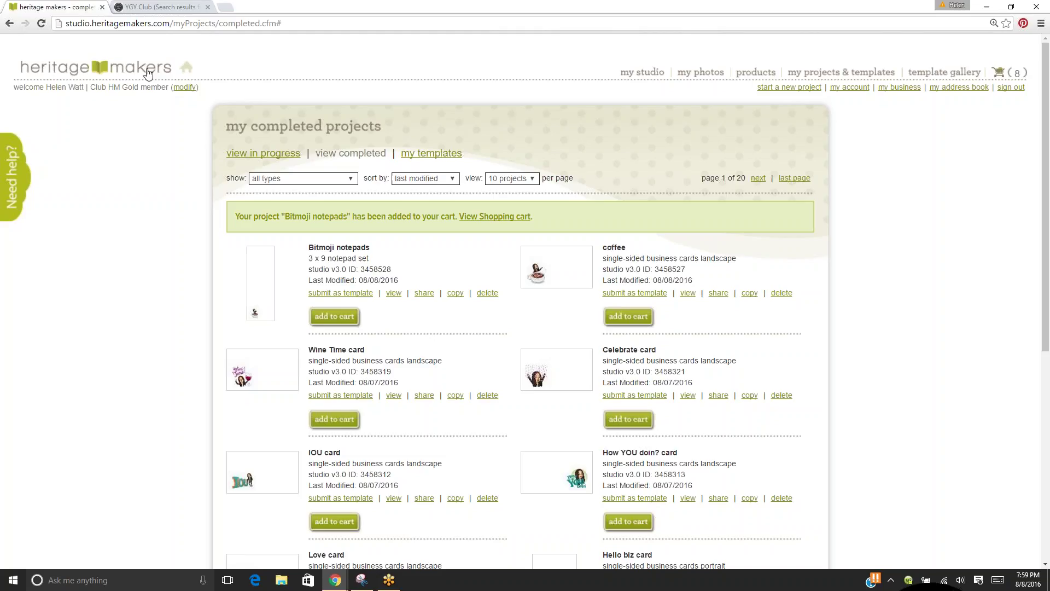
- Return to the Heritage Makers home page and look over the Bitmoji card examples in the YGY Club Tumblr post
left_click(184, 68)
left_click(173, 7)
scroll(901, 388, "up", 5)
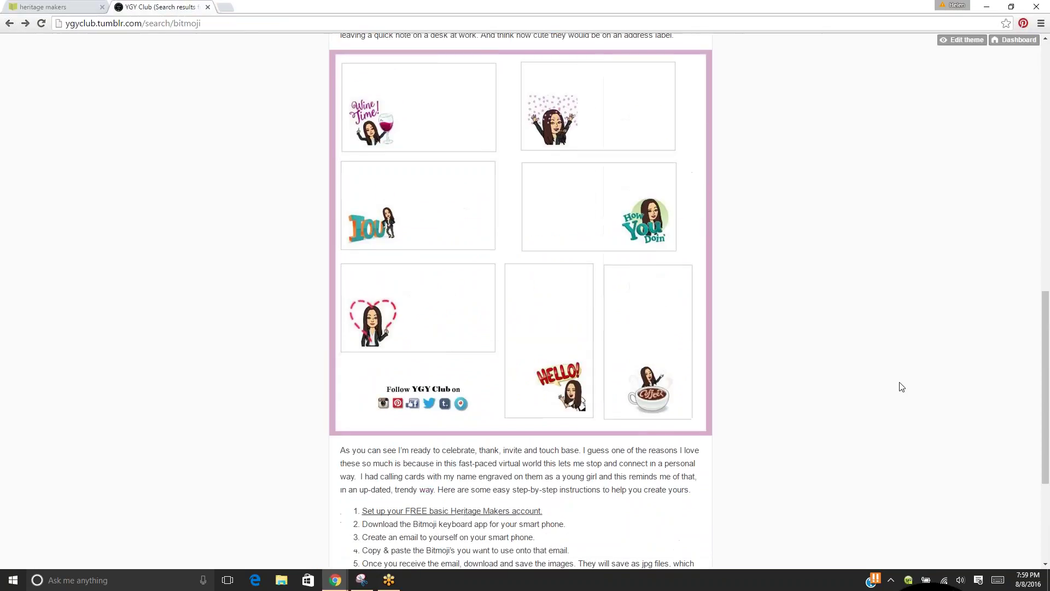